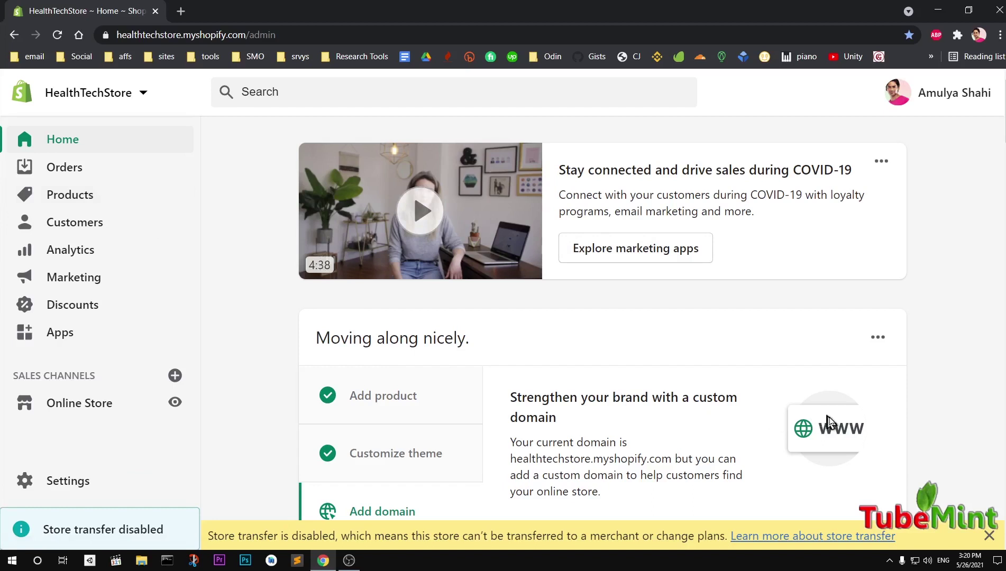
Step: Go to Products > Collections and open the Home page collection
scroll(829, 421, "down", 15)
scroll(829, 421, "up", 15)
left_click(79, 199)
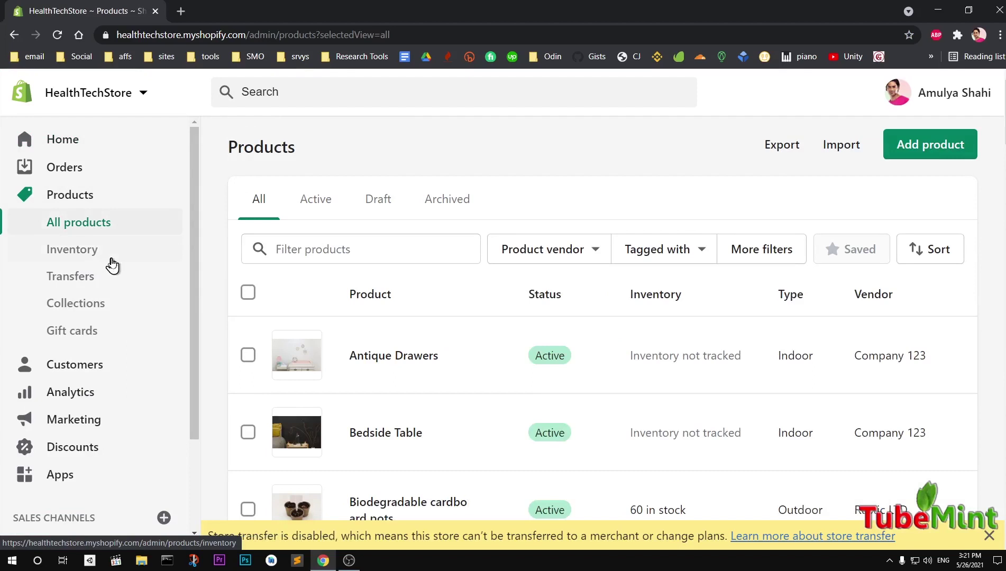
left_click(94, 306)
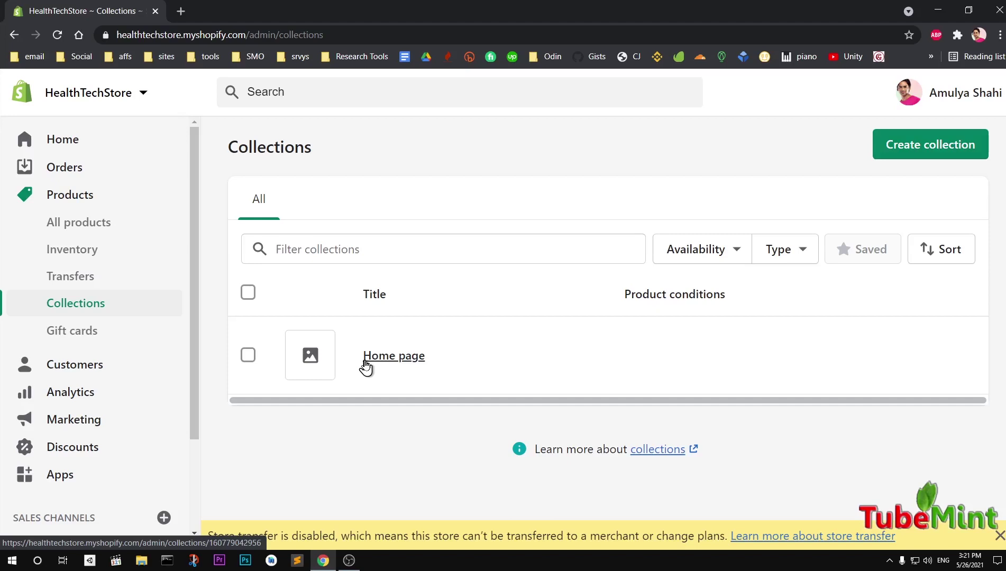
left_click(402, 357)
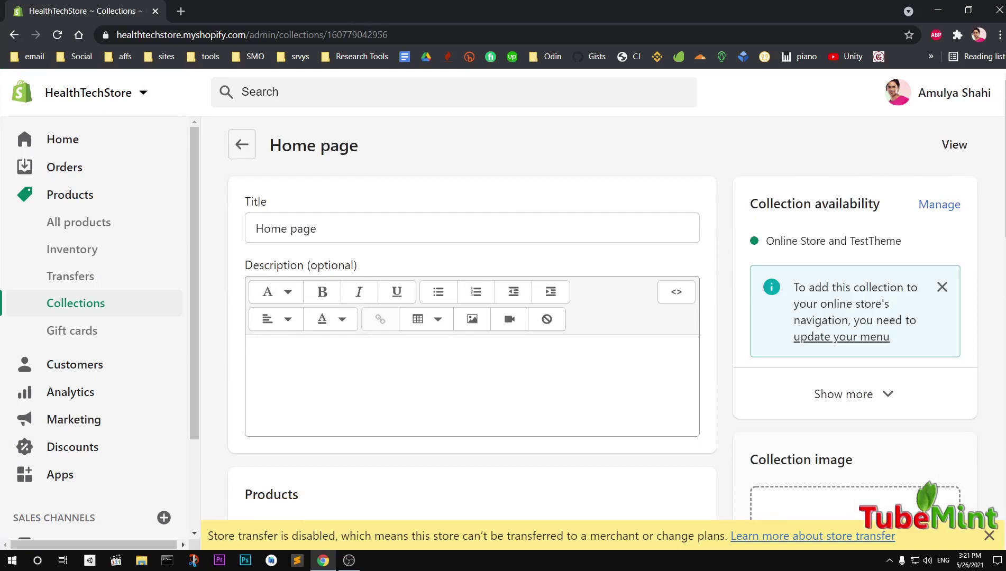
Step: Scroll through the Home page collection's products and view the sort options, keeping Best selling
scroll(471, 317, "down", 2)
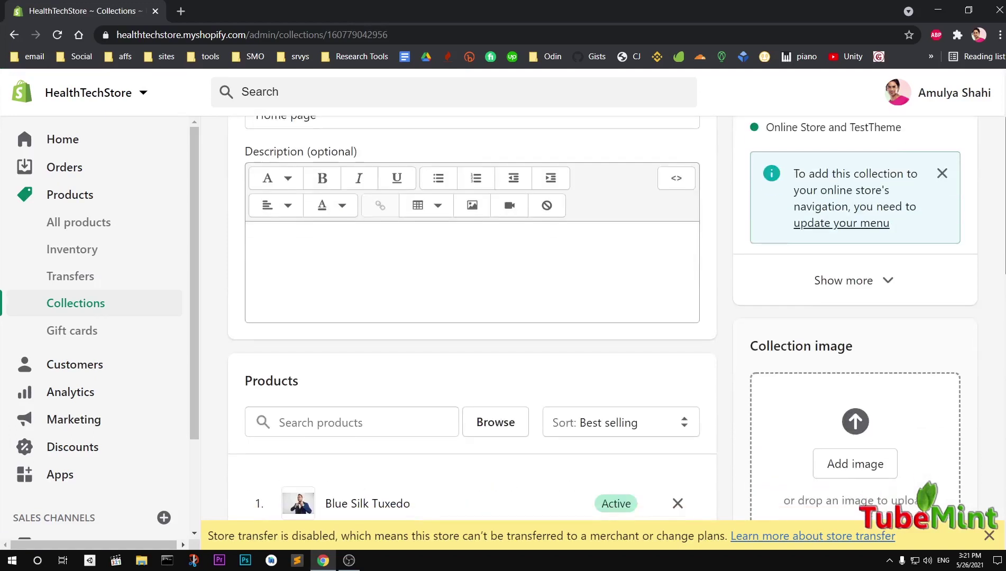
scroll(181, 542, "down", 4)
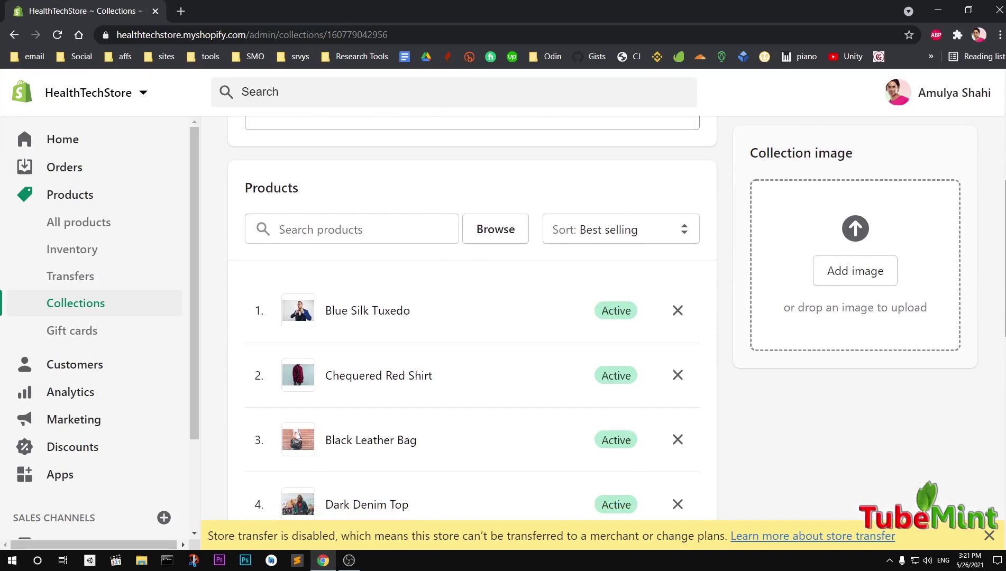
scroll(181, 542, "down", 2)
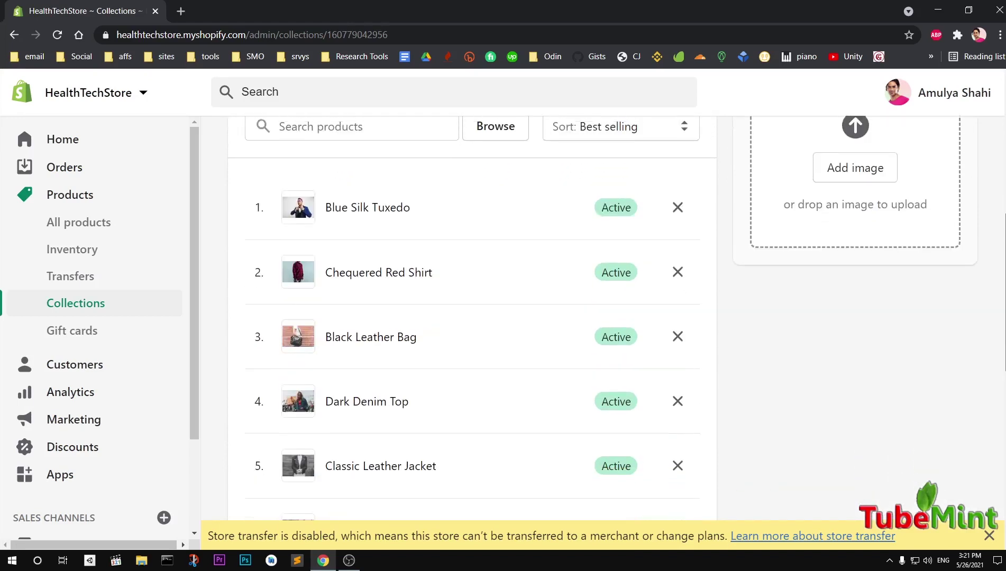
scroll(181, 542, "up", 2)
left_click(628, 256)
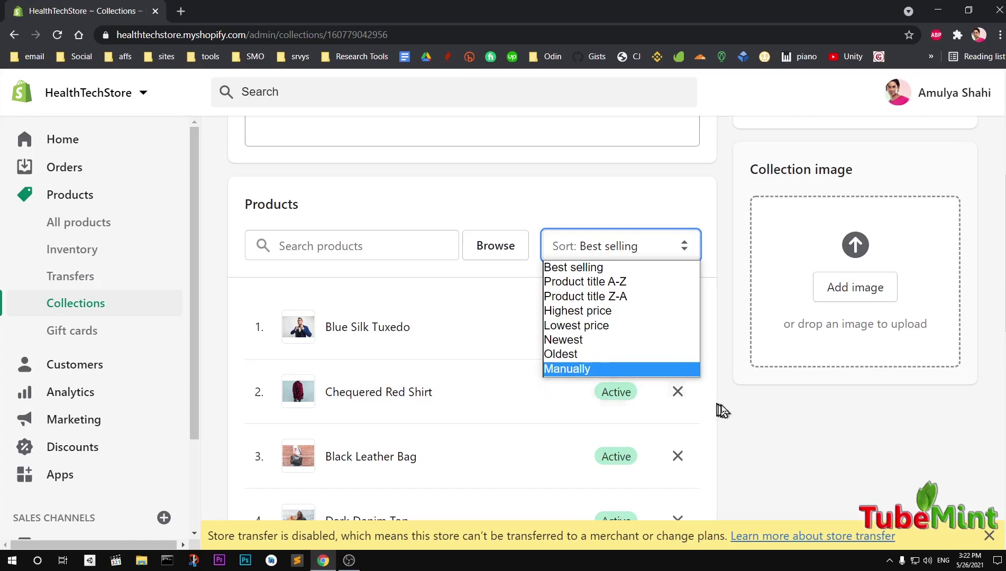
left_click(609, 209)
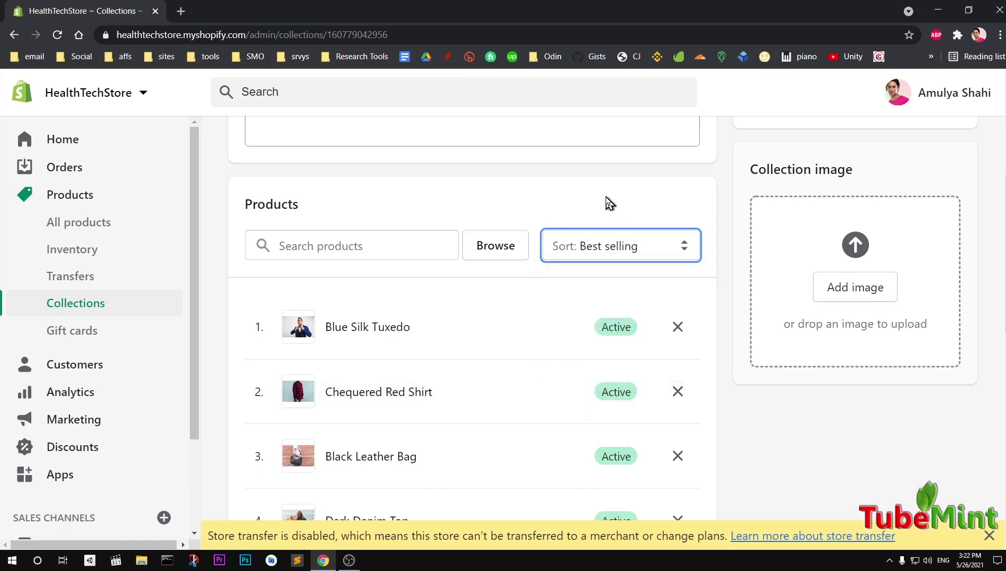
Step: Browse the product catalogue in the Edit products picker and close it without adding anything
left_click(496, 249)
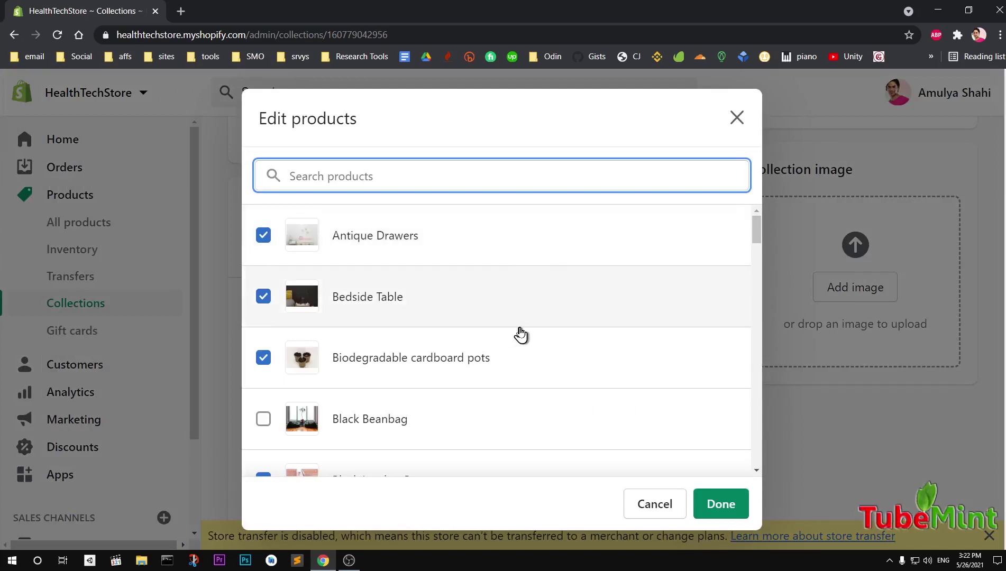
scroll(521, 334, "down", 20)
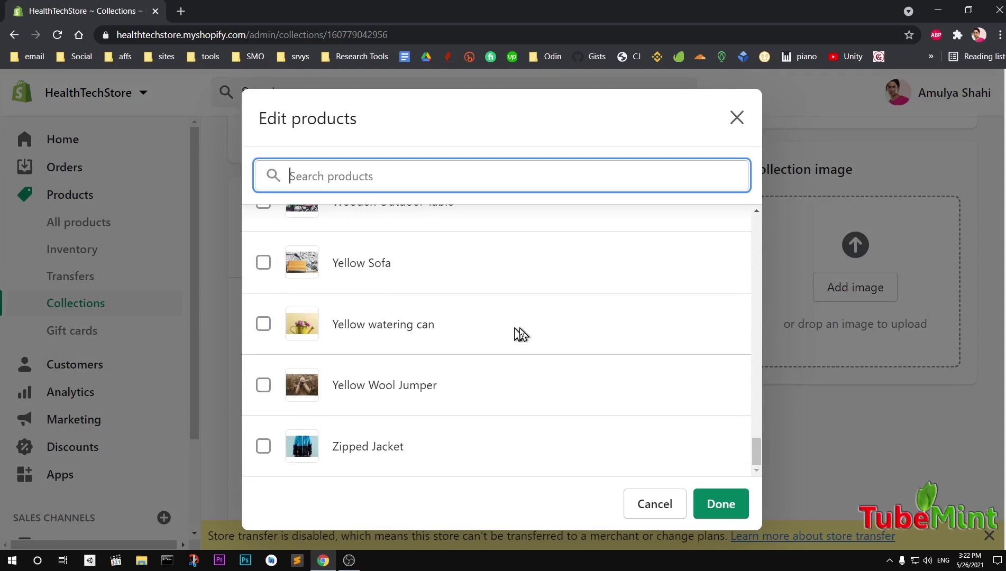
left_click(737, 119)
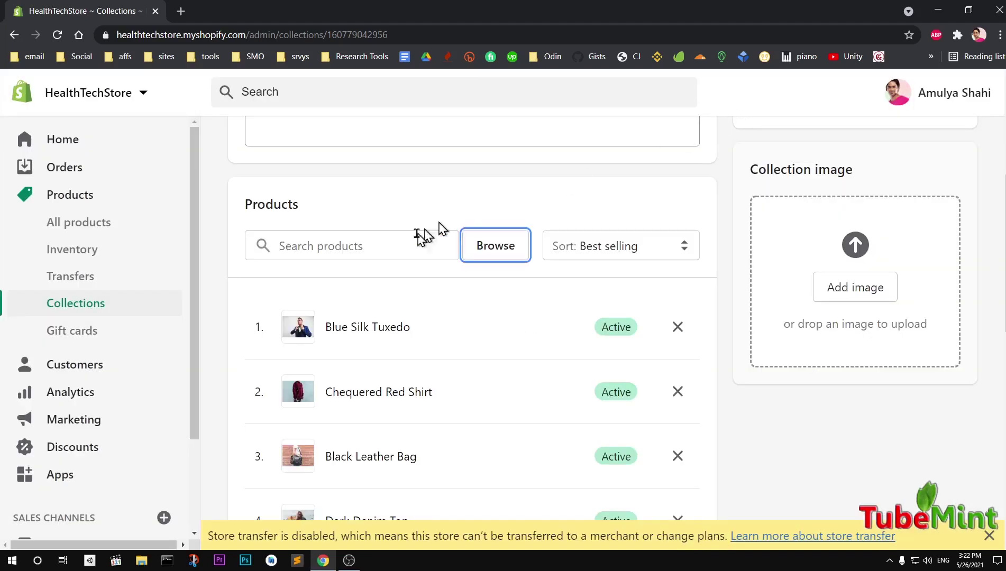
Step: Dismiss the store-transfer notice and return to the Collections list
left_click(279, 245)
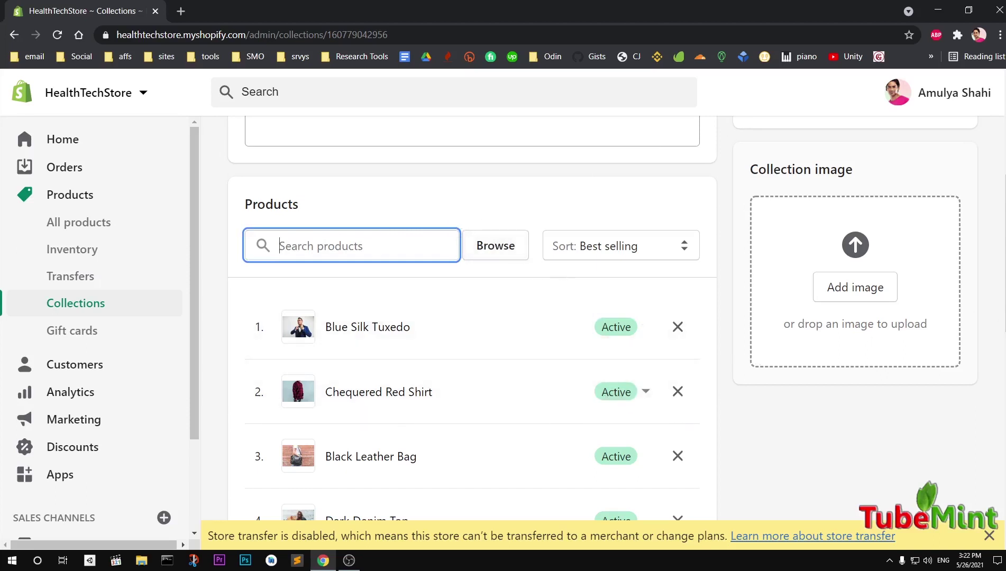
scroll(473, 317, "down", 8)
scroll(473, 317, "down", 4)
left_click(989, 535)
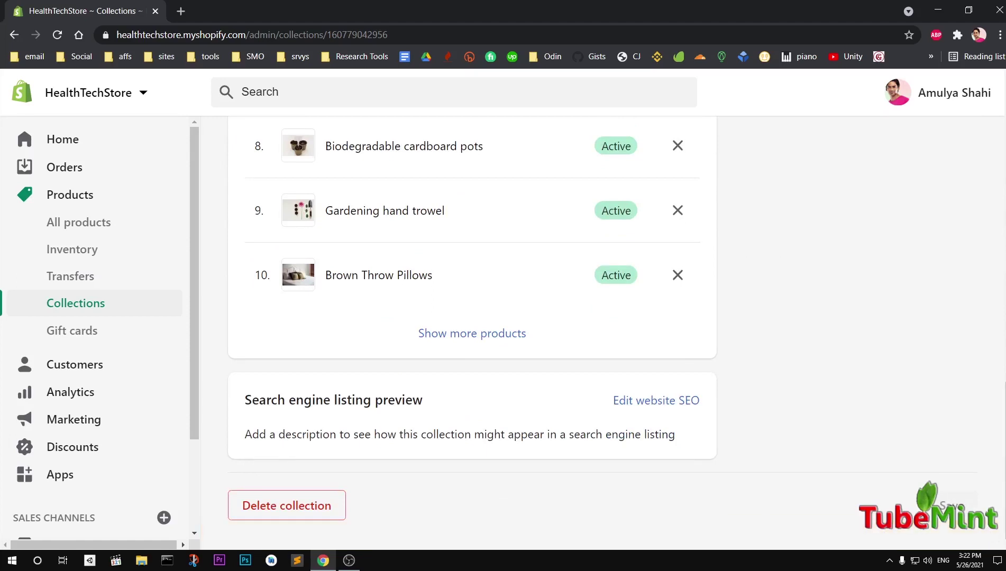
scroll(947, 487, "up", 12)
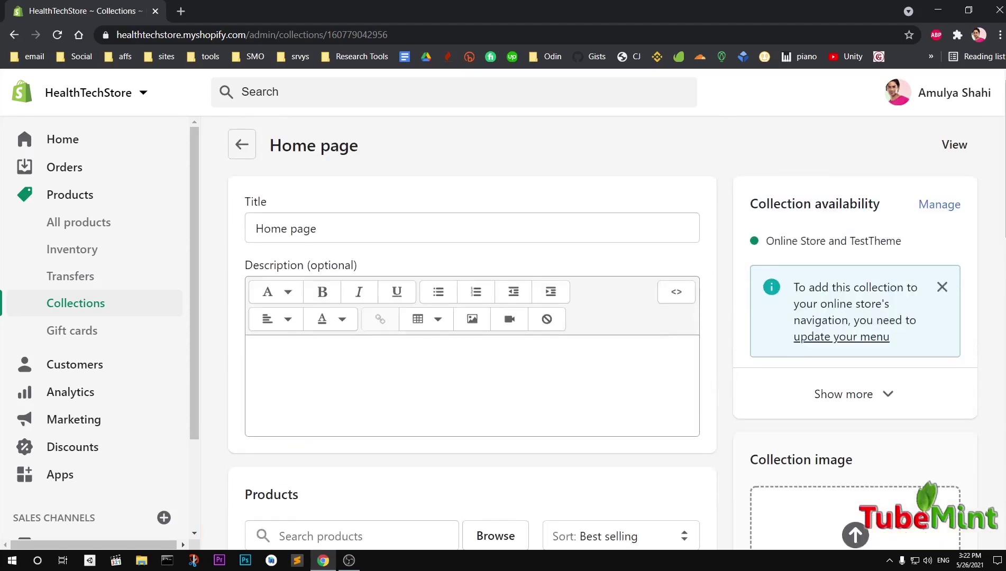
left_click(62, 306)
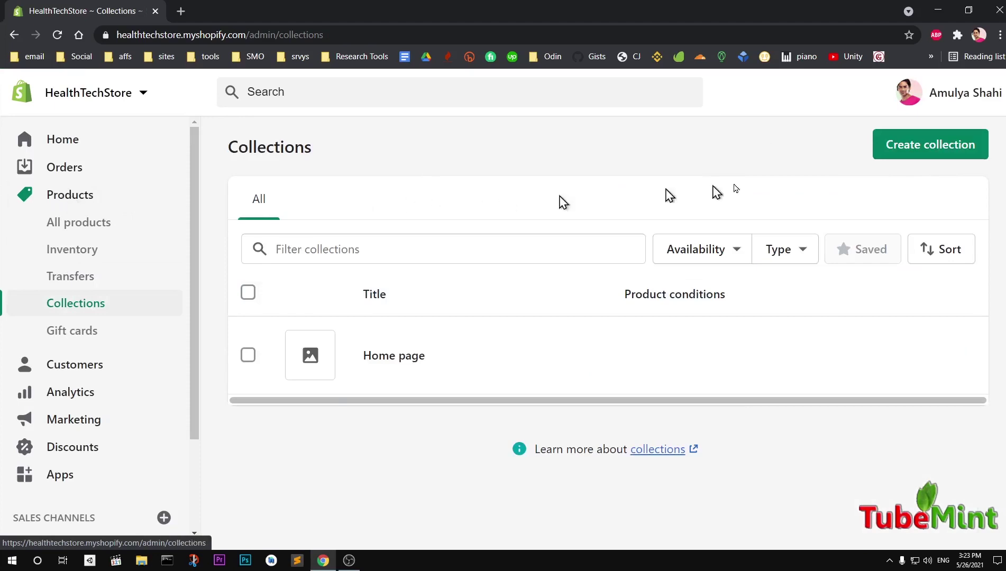
Step: Create a new collection and switch its collection type to Manual
left_click(963, 150)
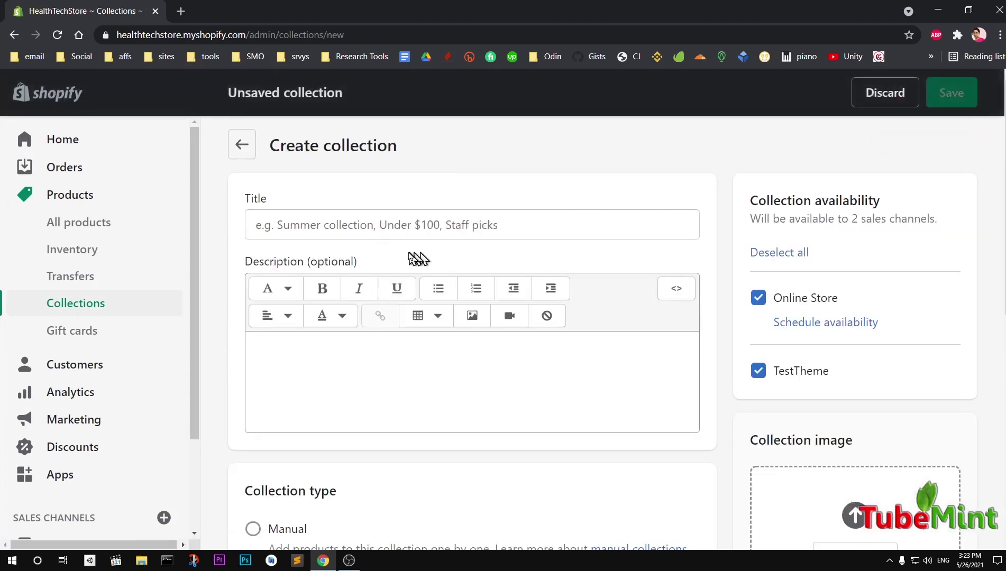
left_click(370, 231)
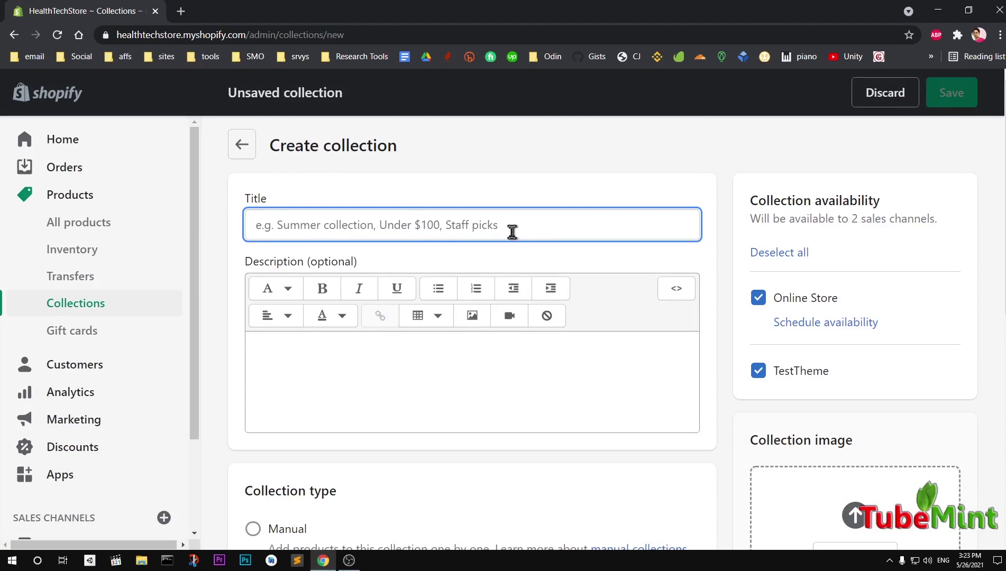
scroll(512, 232, "down", 3)
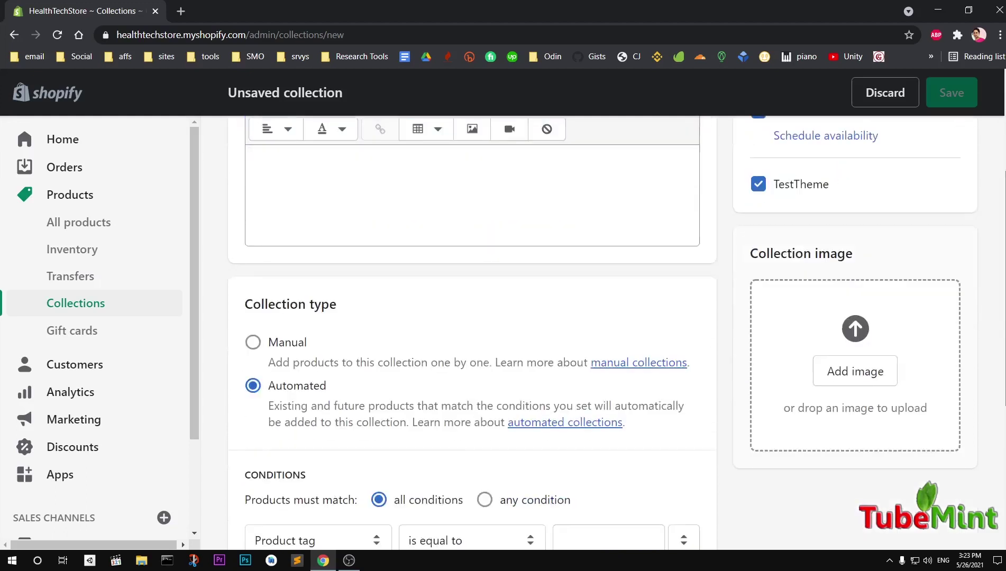
scroll(472, 317, "down", 1)
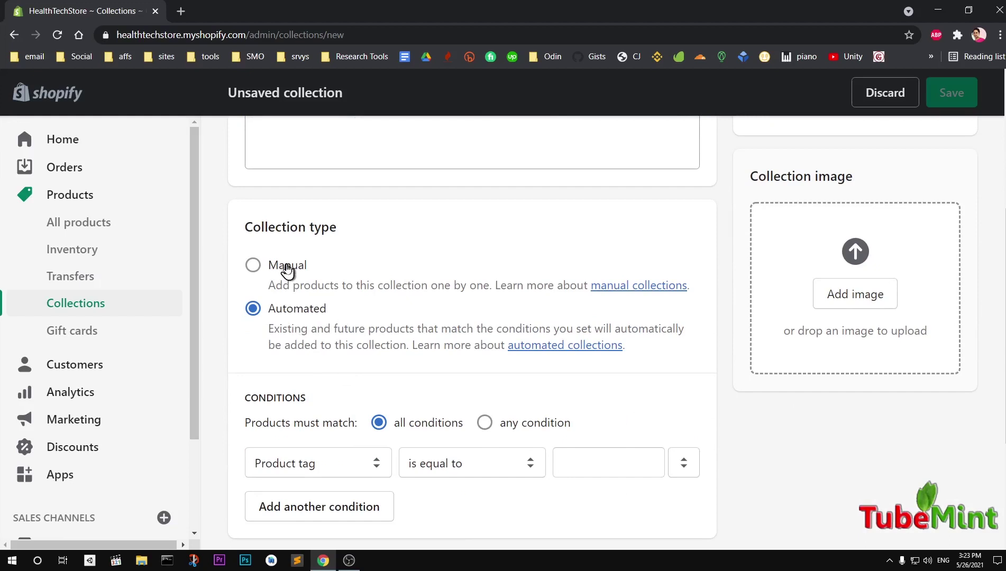
left_click(286, 268)
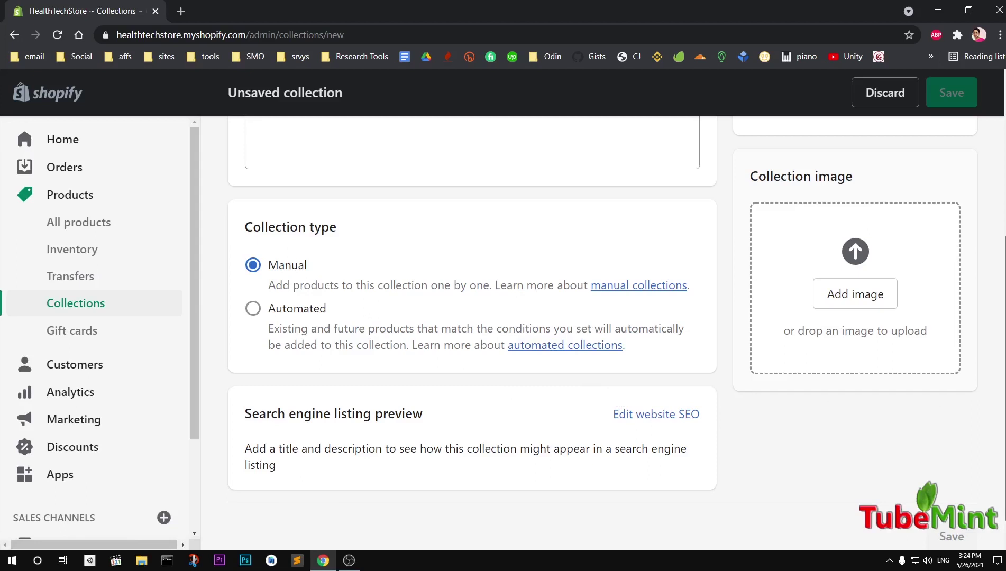
scroll(963, 170, "up", 5)
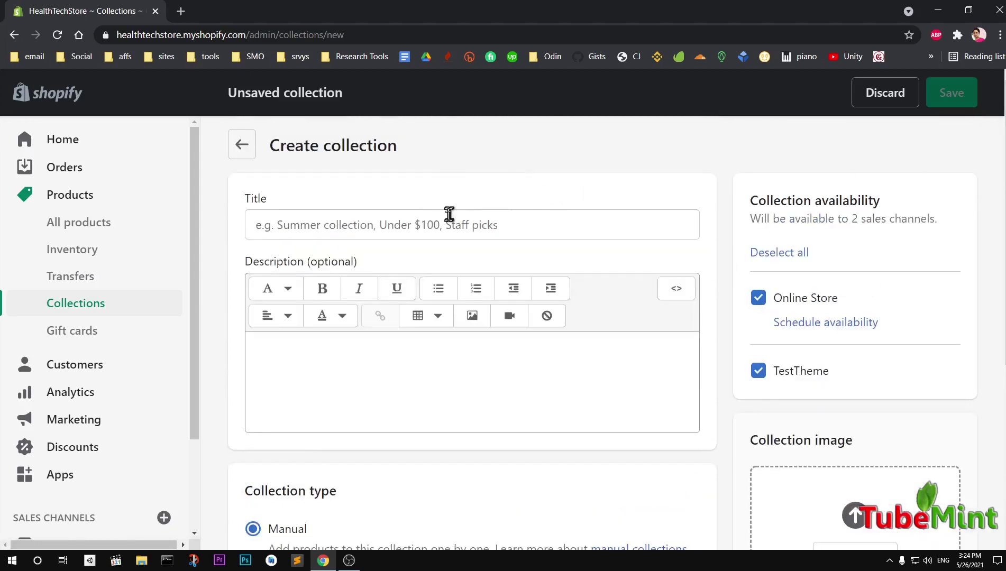
Step: Title the new collection 'Under $50'
left_click(443, 227)
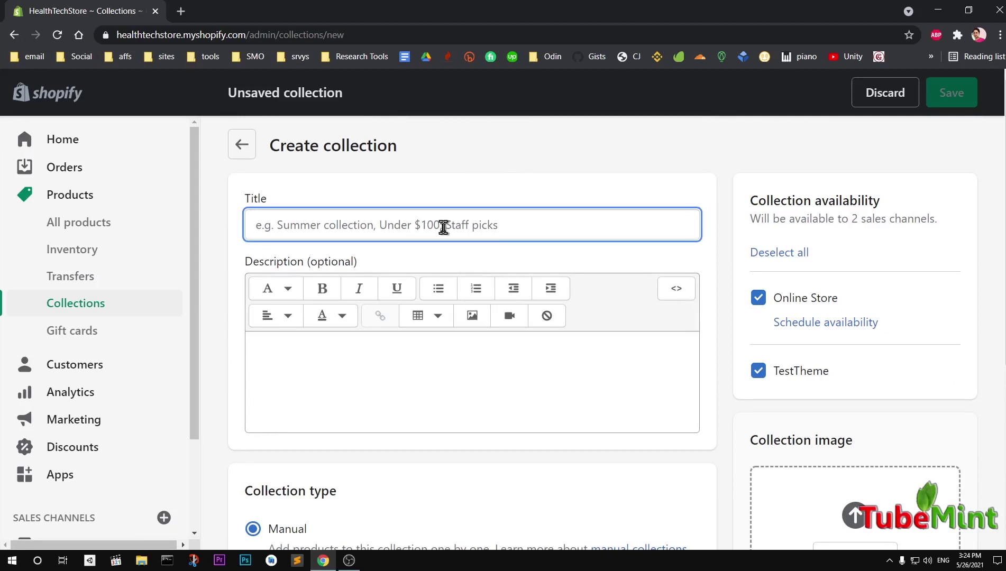
type("Under $50")
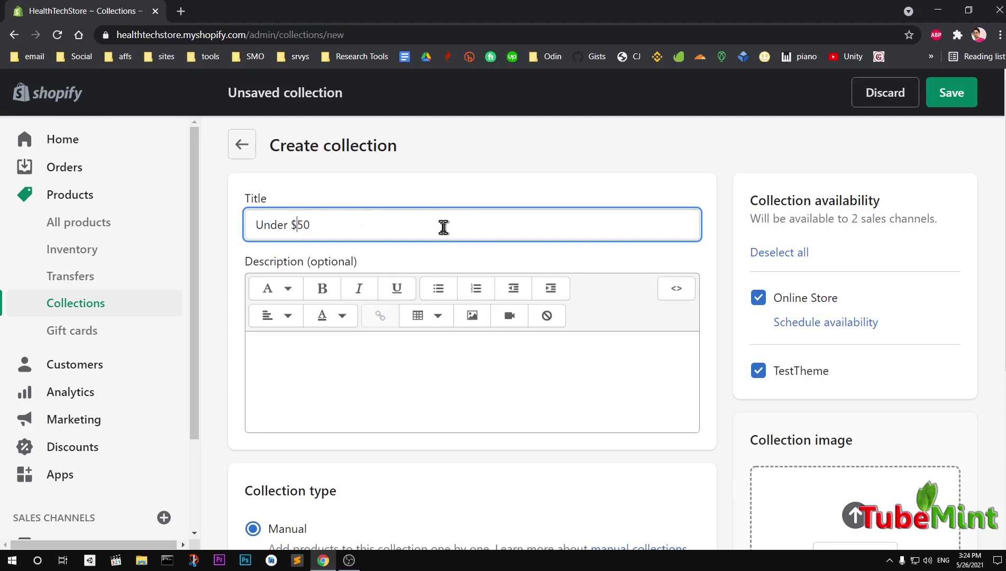
left_click(499, 366)
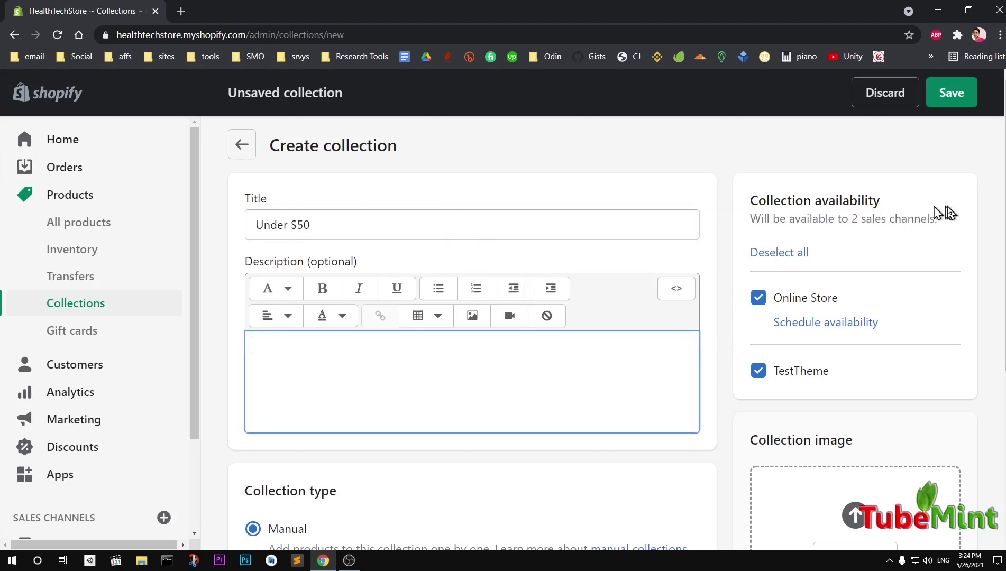
Step: Fill the description with two paragraphs of repeated 'Will be available to 2 sales channels.'
left_click_drag(955, 226, 750, 225)
key("ctrl+c")
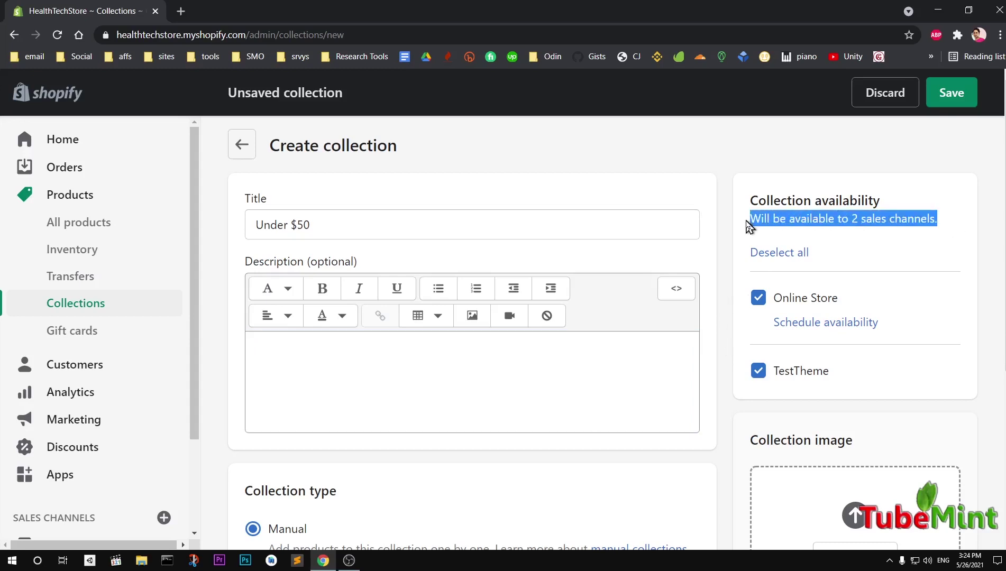
left_click(424, 359)
key("ctrl+v")
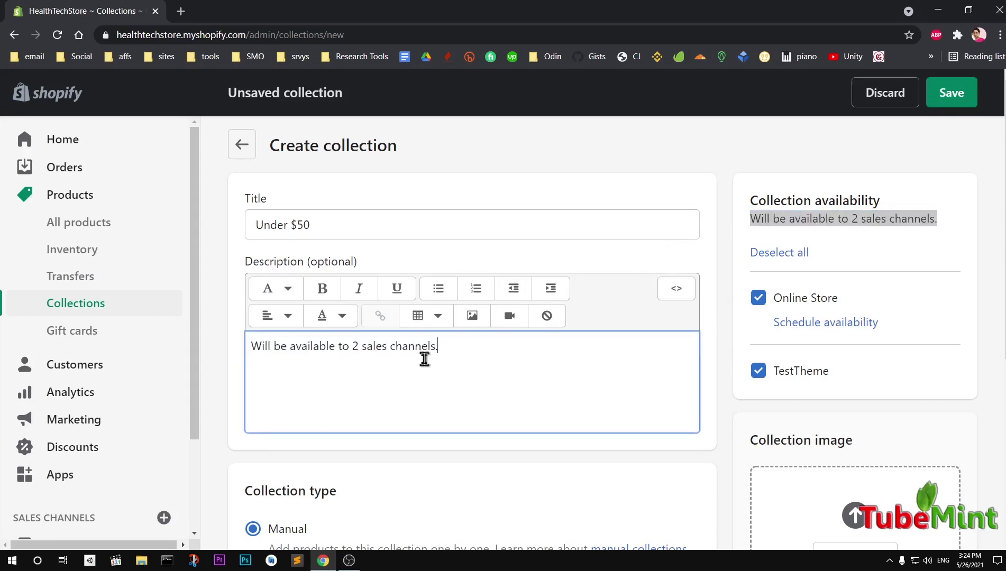
key("ctrl+v")
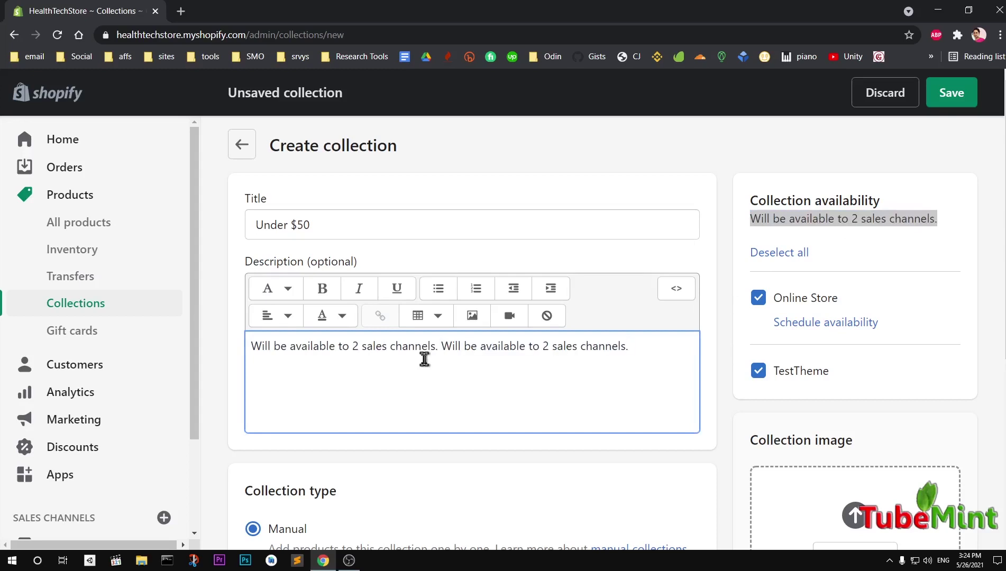
key("ctrl+v")
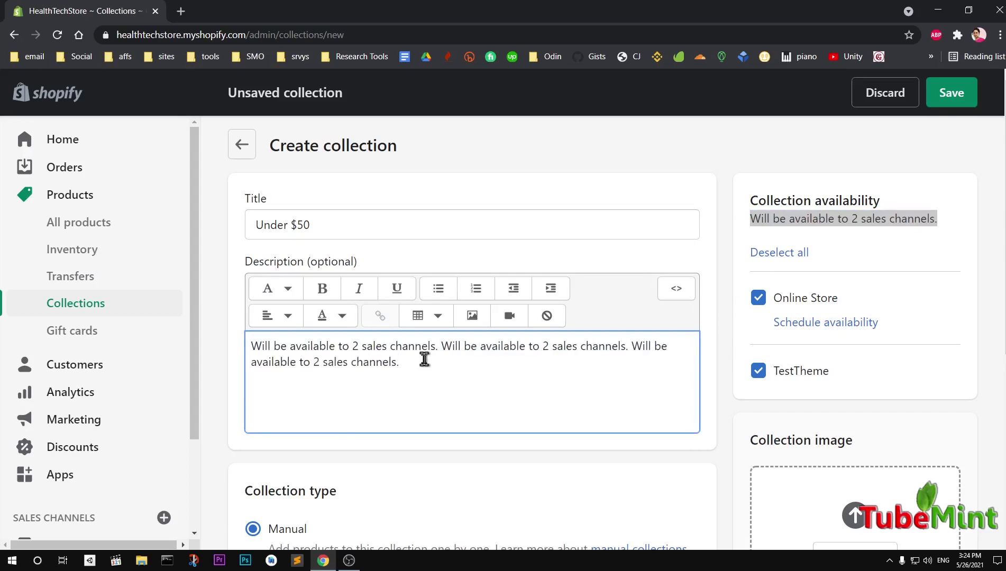
key("Return")
key("ctrl+v")
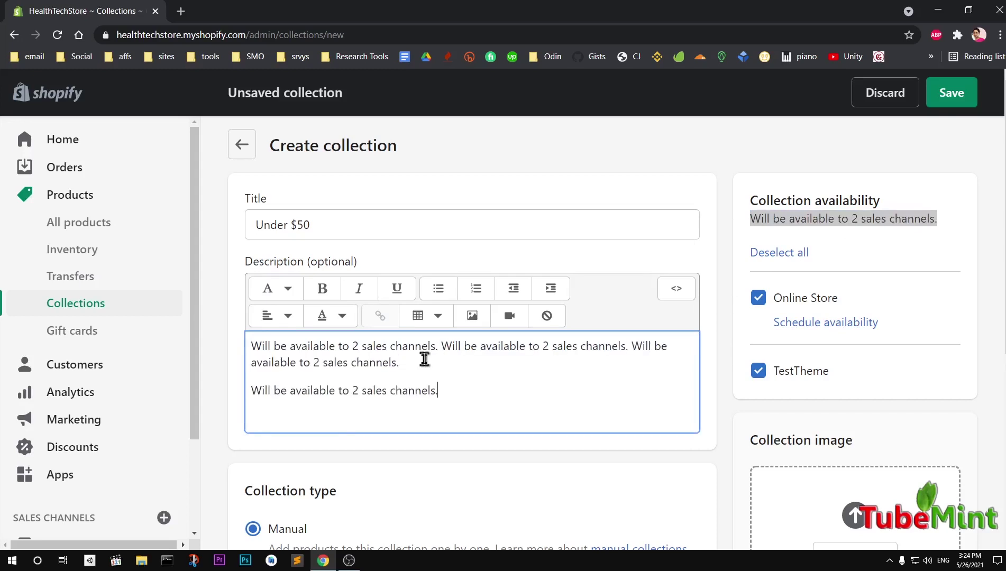
key("ctrl+v")
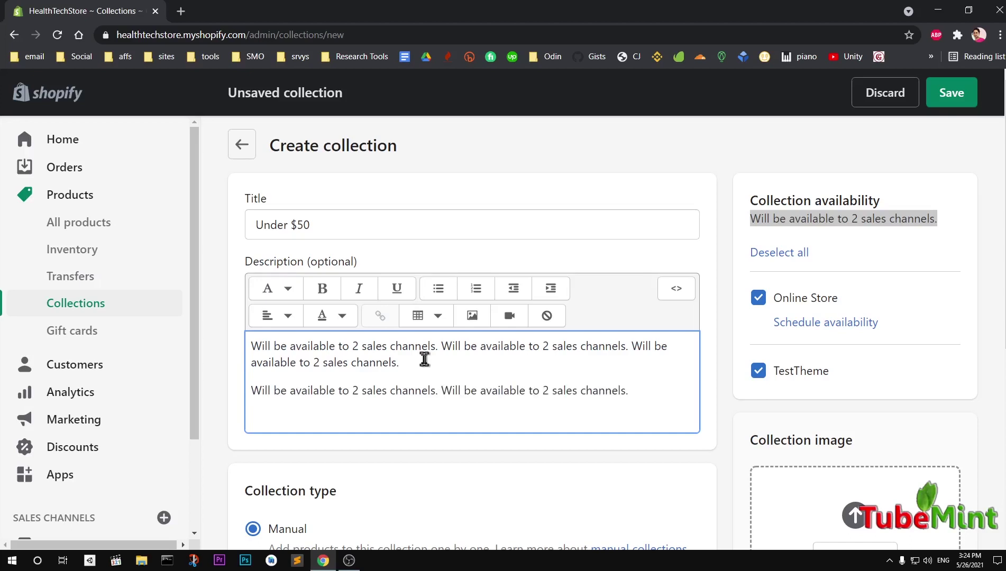
key("ctrl+v")
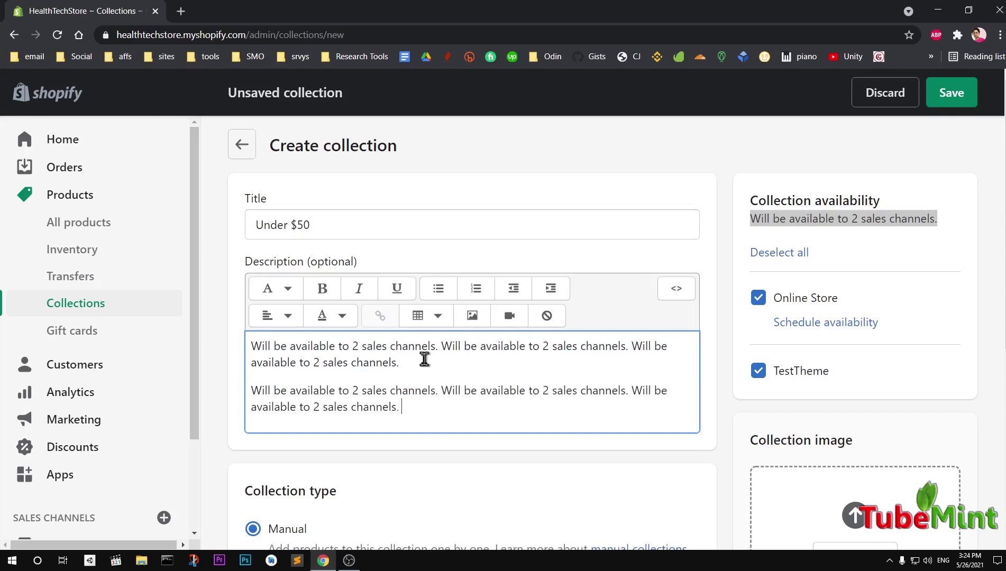
key("ctrl+v")
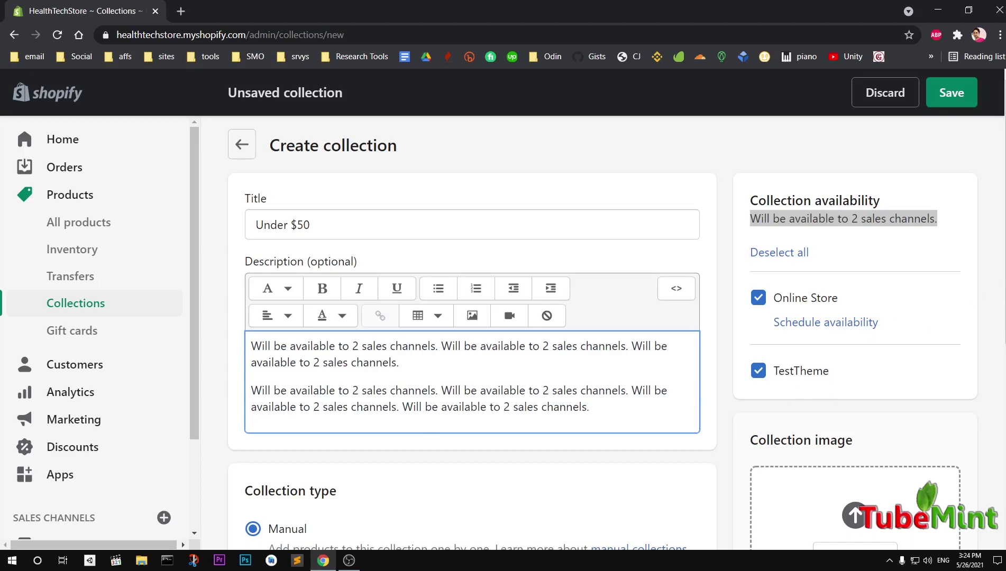
scroll(603, 333, "down", 2)
Step: Upload a PNG file as the collection image
scroll(800, 190, "down", 1)
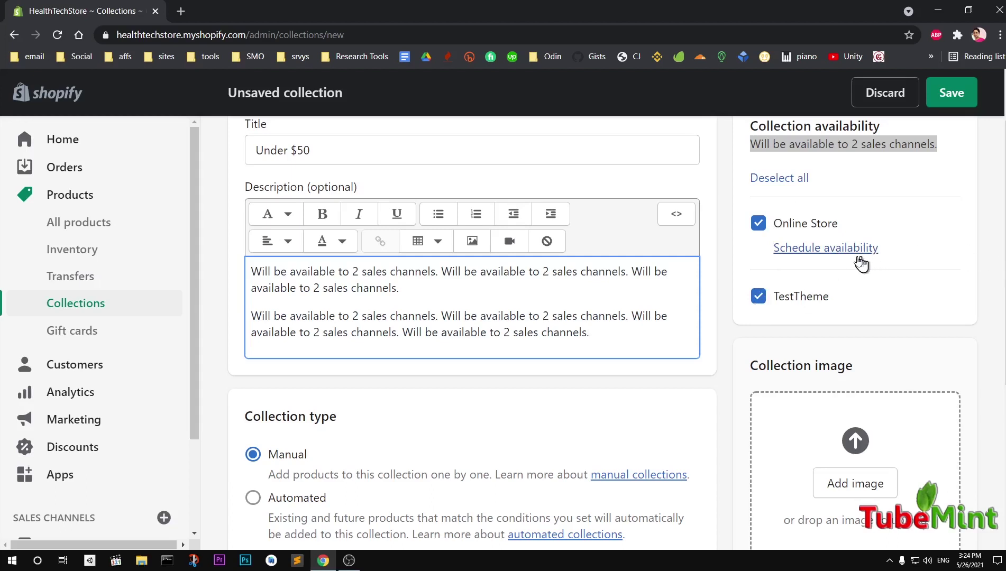
scroll(931, 344, "down", 2)
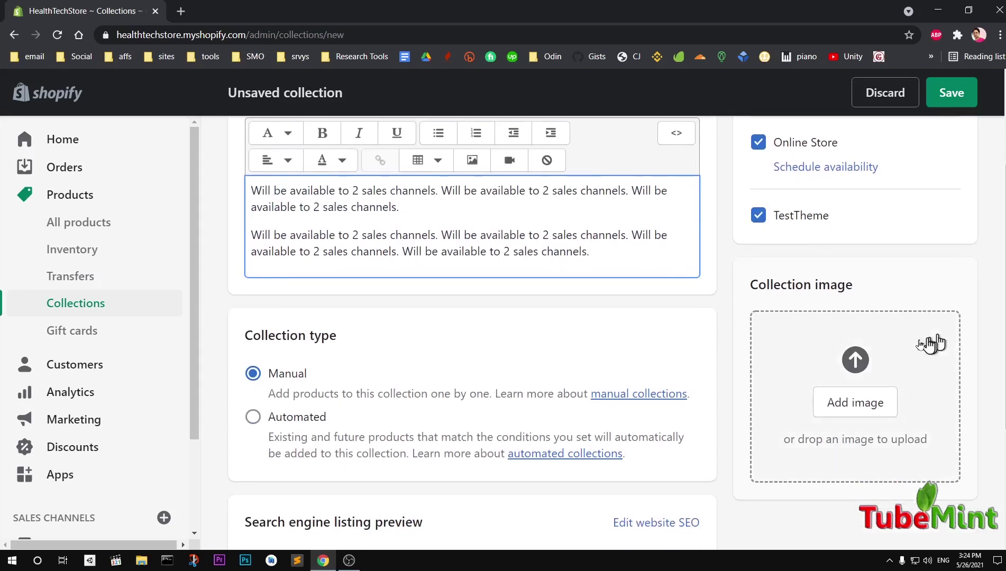
left_click(876, 406)
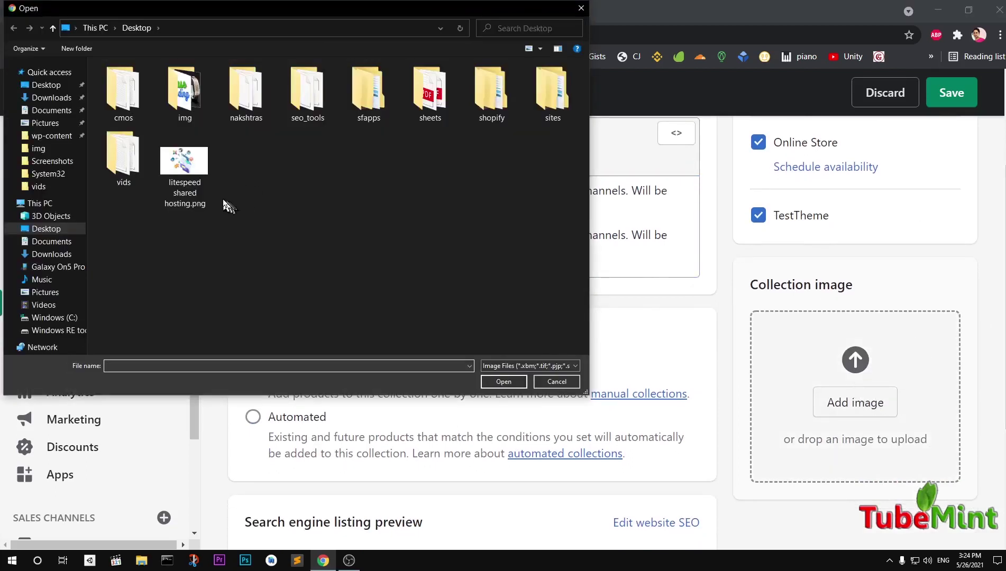
double_click(184, 161)
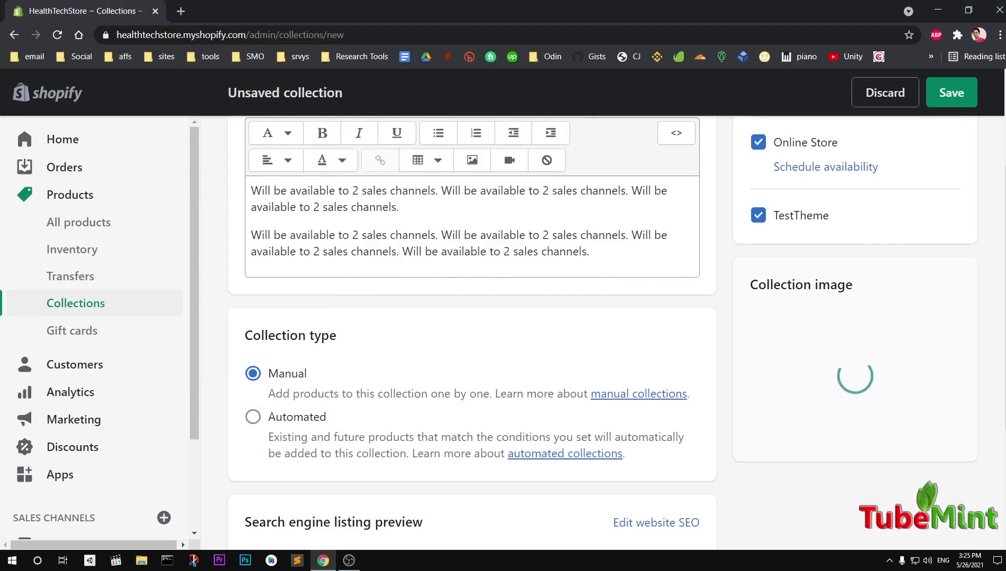
scroll(641, 419, "down", 4)
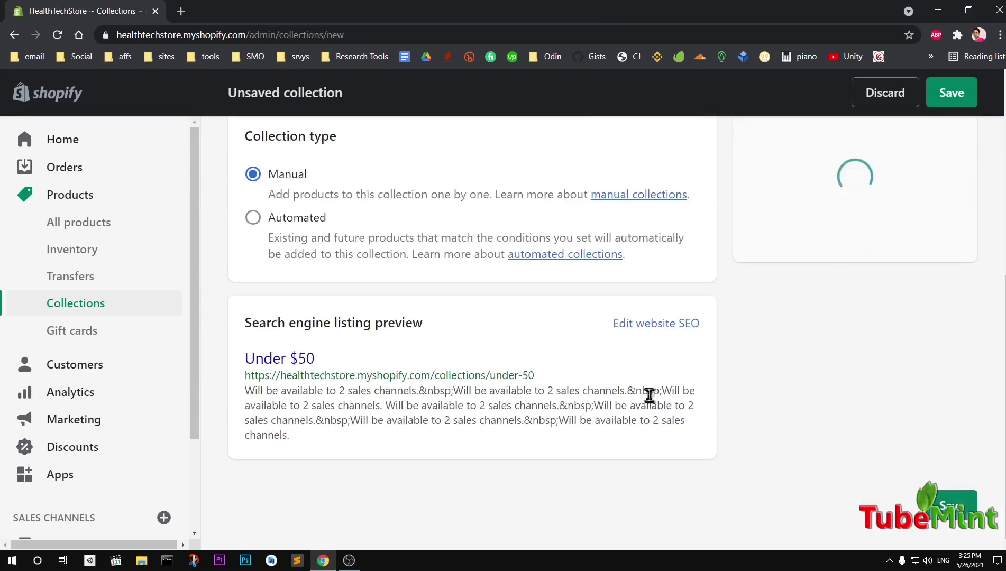
left_click(659, 325)
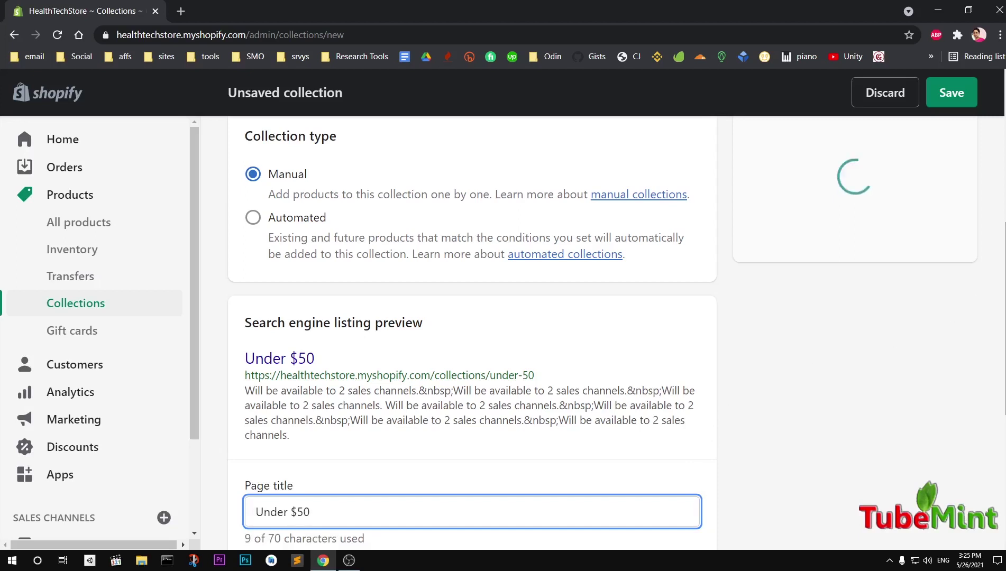
Step: Set the SEO page title to 'Jeans Under $50 for Men' and prefix the URL handle with 'jeans-'
scroll(1002, 283, "down", 5)
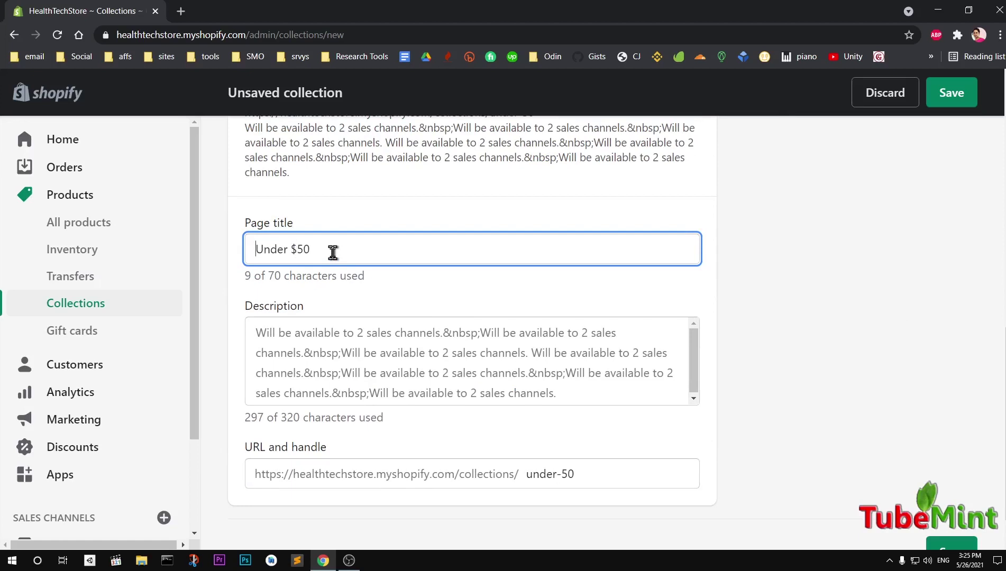
type("Jeans Under")
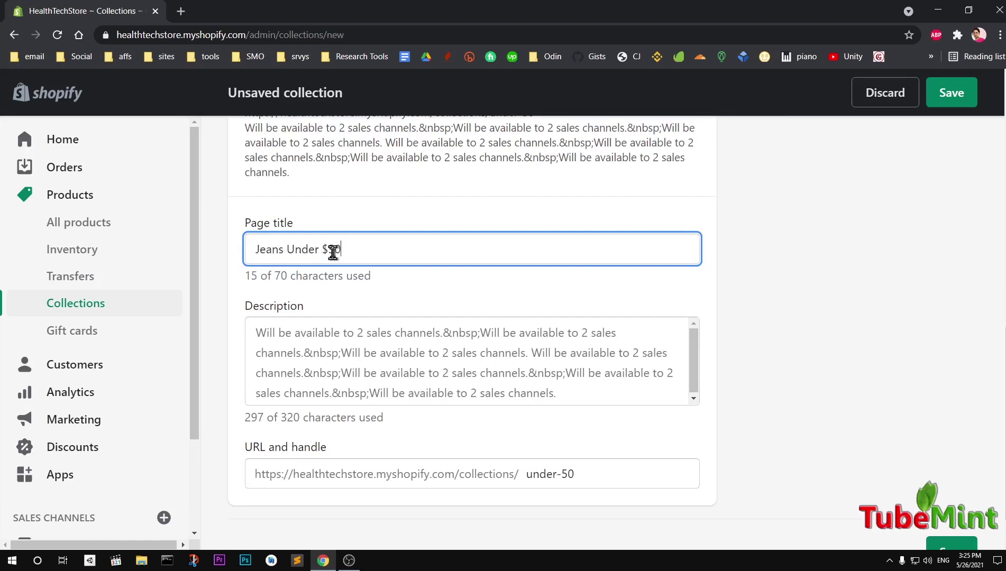
type(" $50 for Men")
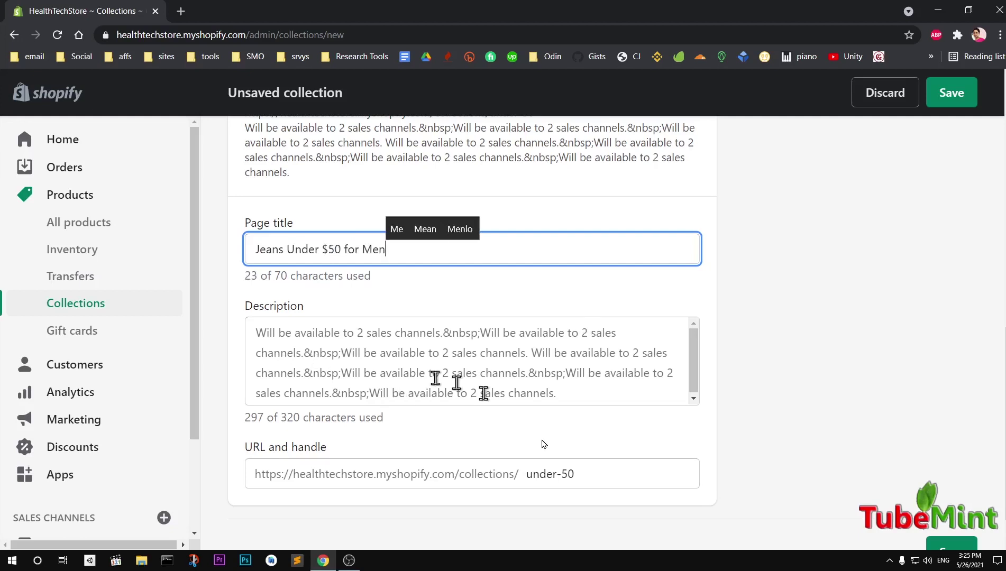
left_click(533, 474)
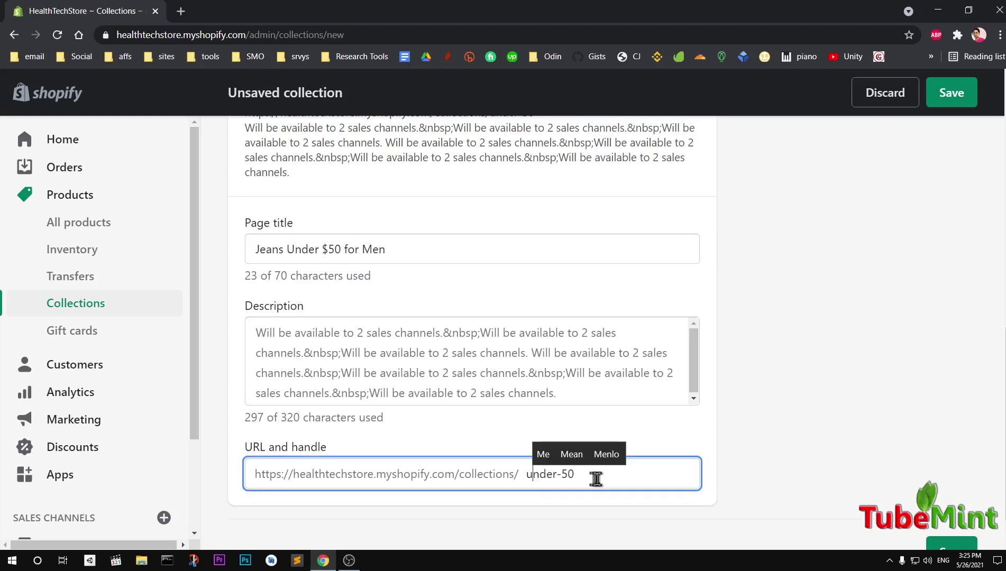
left_click(543, 473)
left_click(607, 464)
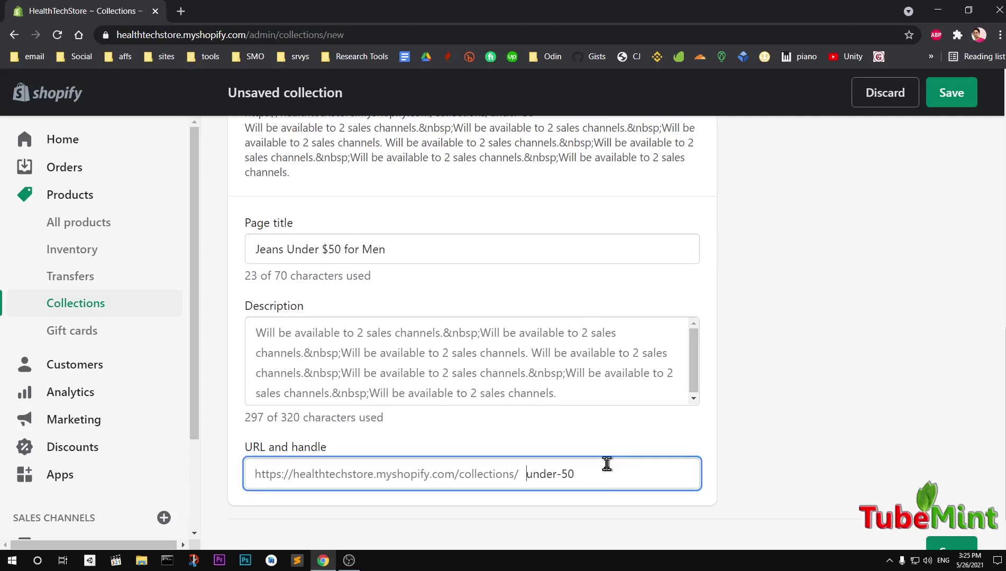
type("jeans-")
Step: Rename the collection to 'Jeans Under $50' and save it
scroll(607, 464, "up", 15)
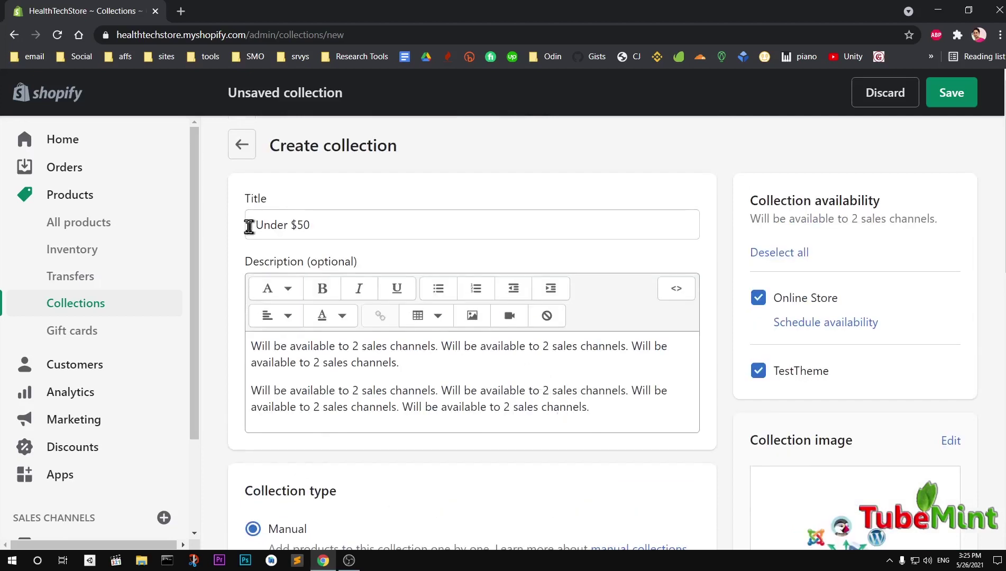
left_click(305, 227)
key("Home")
type("Jean")
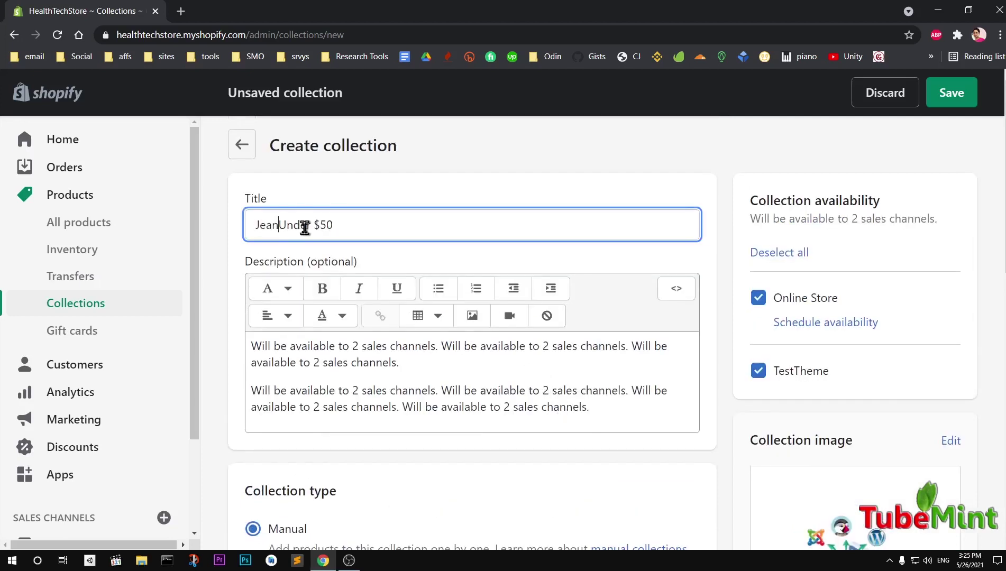
type("s")
scroll(685, 286, "down", 7)
scroll(473, 329, "down", 3)
scroll(473, 328, "down", 3)
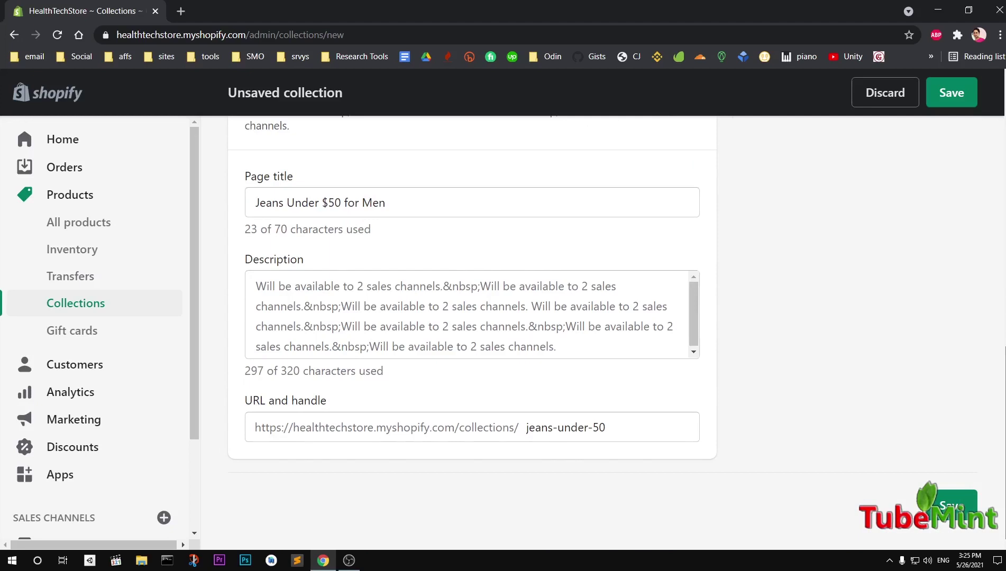
scroll(472, 328, "up", 12)
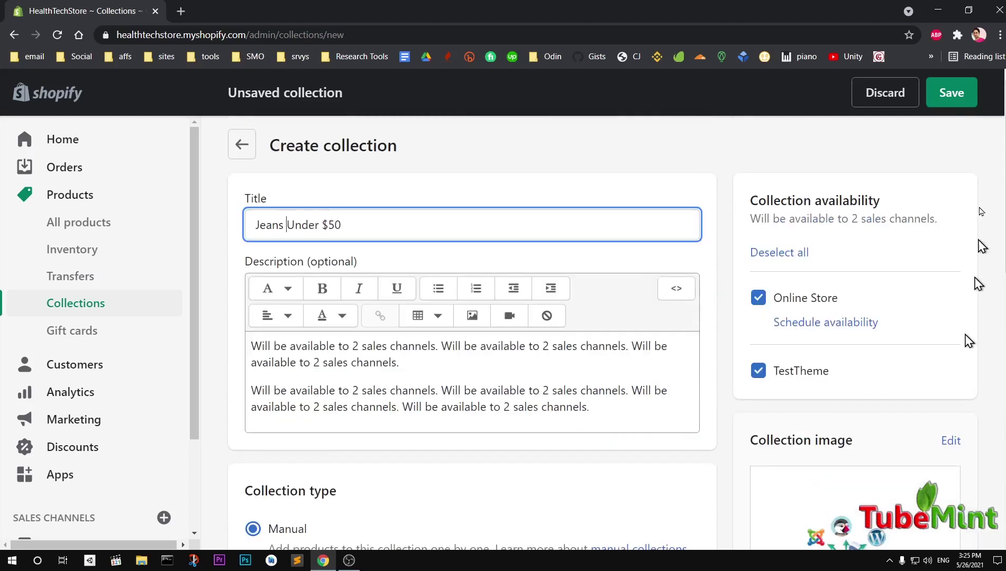
scroll(980, 211, "down", 9)
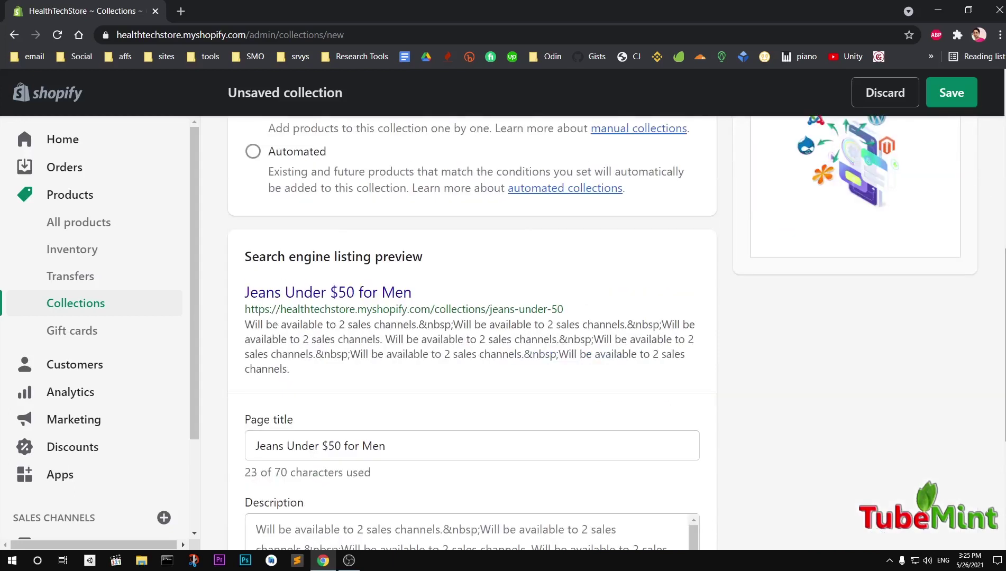
scroll(762, 275, "up", 2)
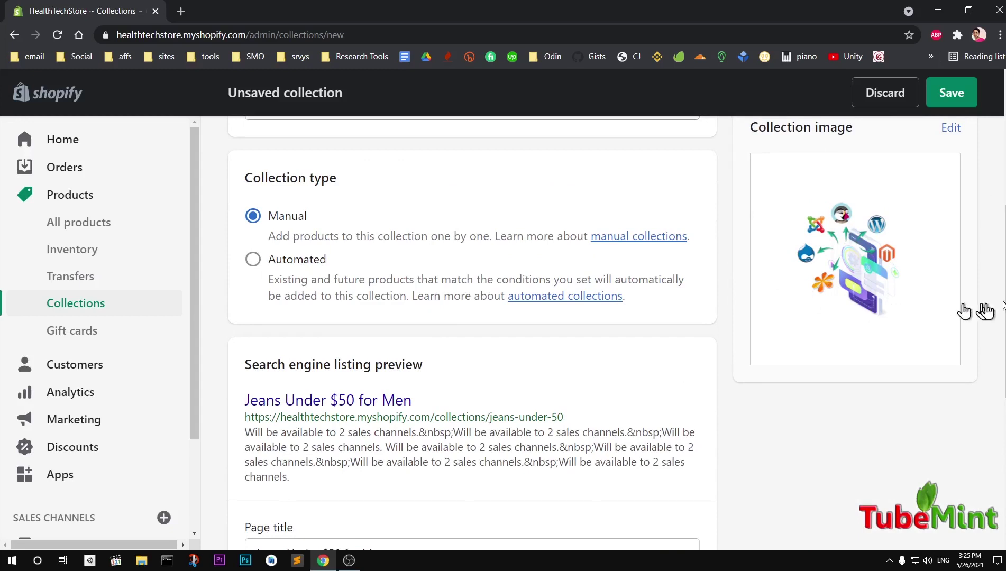
left_click(955, 101)
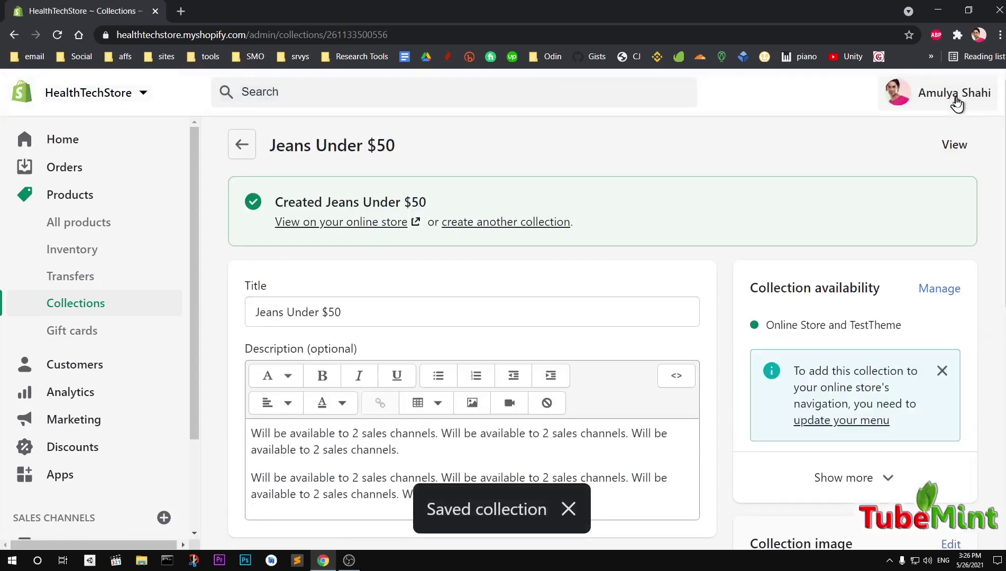
Step: Return to Collections and reopen Jeans Under $50 to its empty Products section
left_click(243, 146)
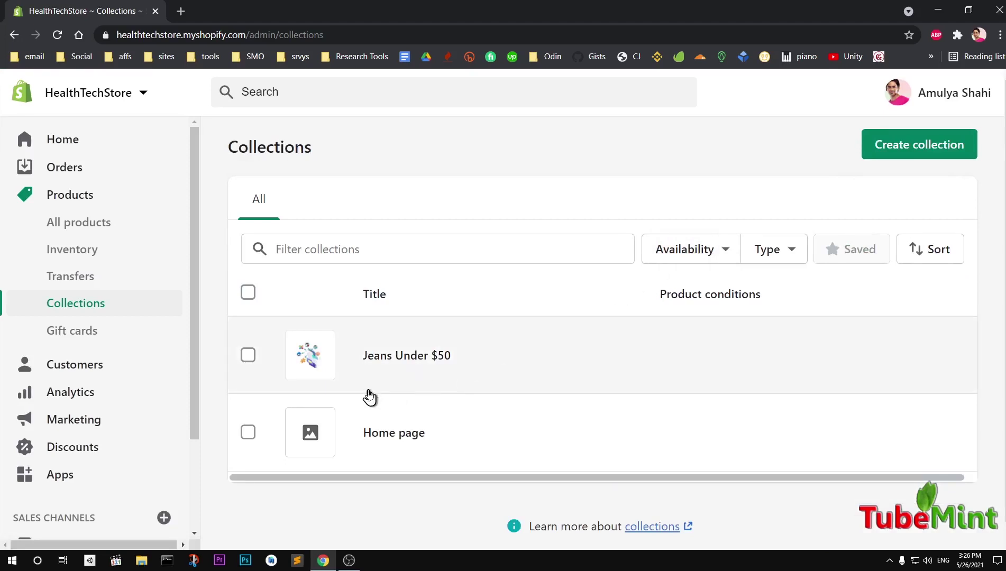
left_click(434, 359)
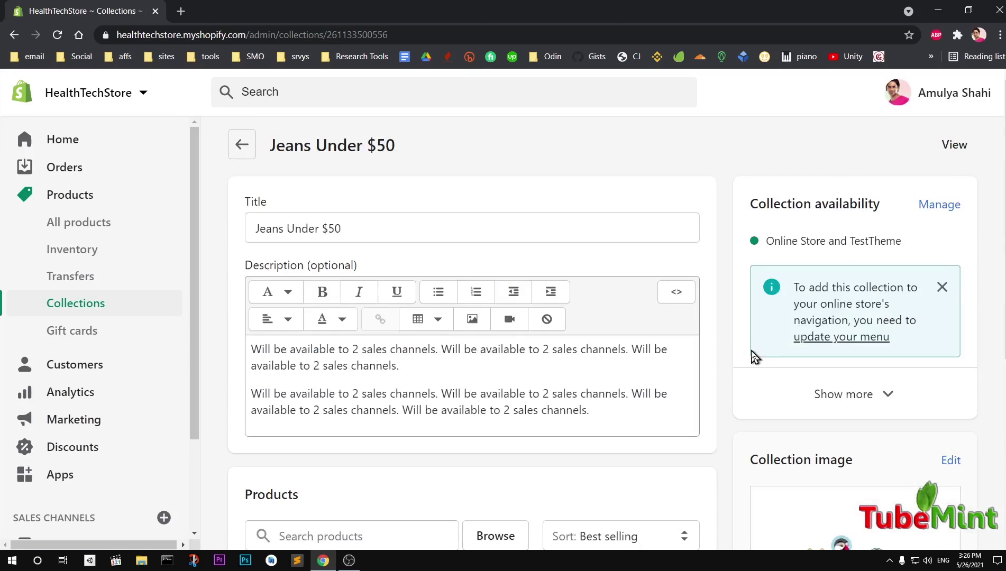
scroll(963, 271, "down", 4)
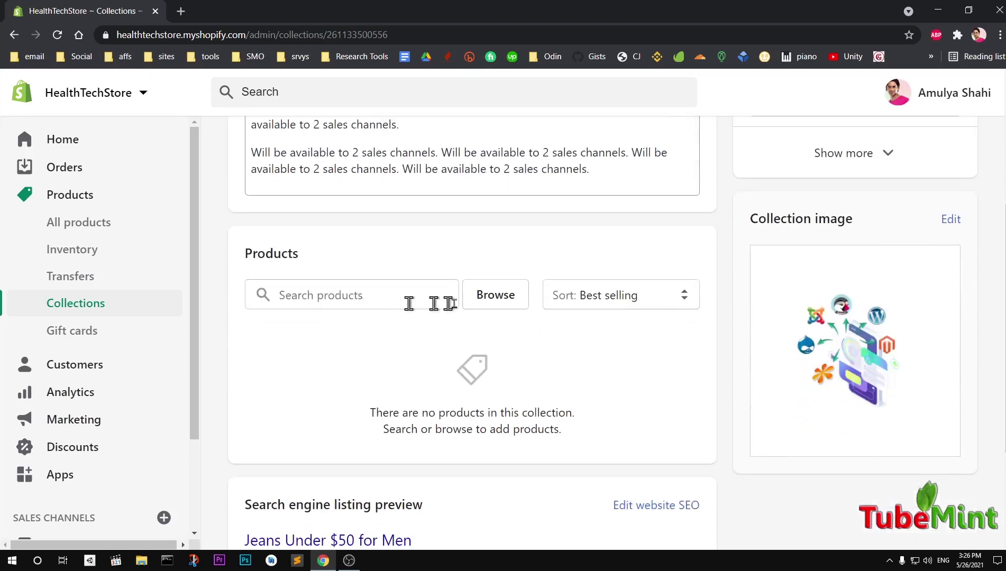
Step: Add Blue Silk Tuxedo, Classic Leather Jacket, Chequered Red Shirt, Classic Varsity Top, Navy Sports Jacket and Ocean Blue Shirt
left_click(479, 311)
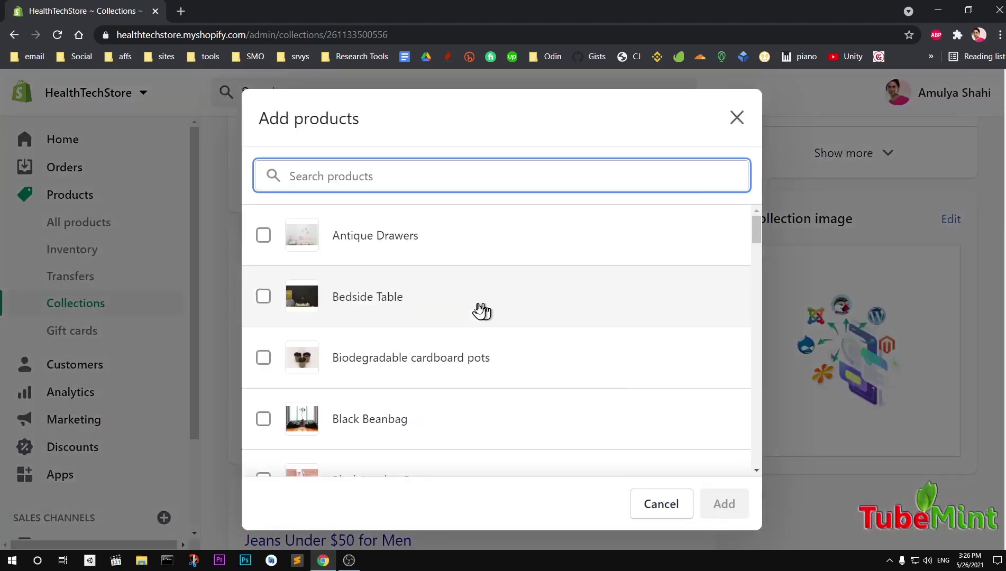
left_click_drag(760, 228, 760, 257)
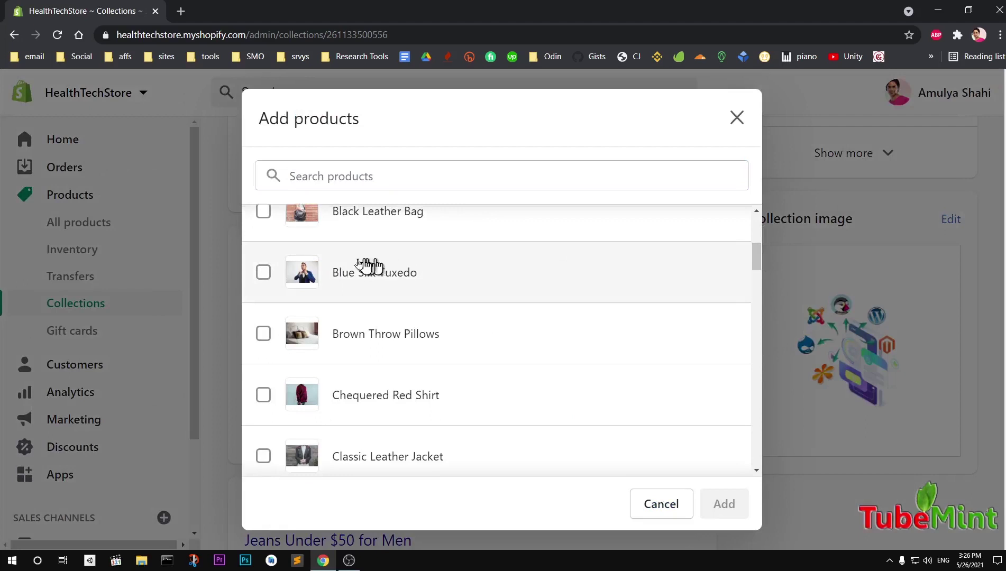
left_click(263, 272)
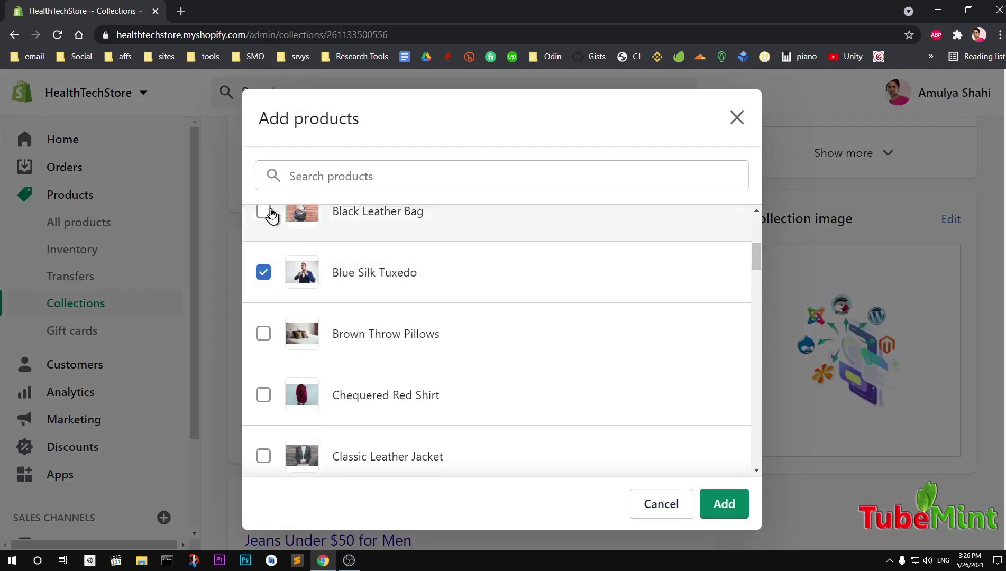
left_click(263, 456)
left_click(264, 397)
left_click_drag(759, 258, 760, 285)
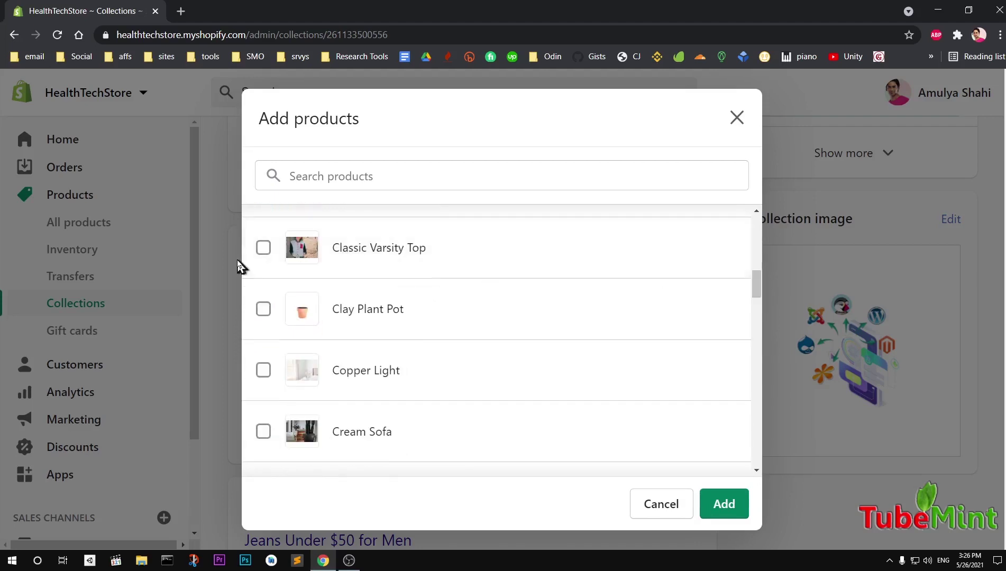
left_click(263, 248)
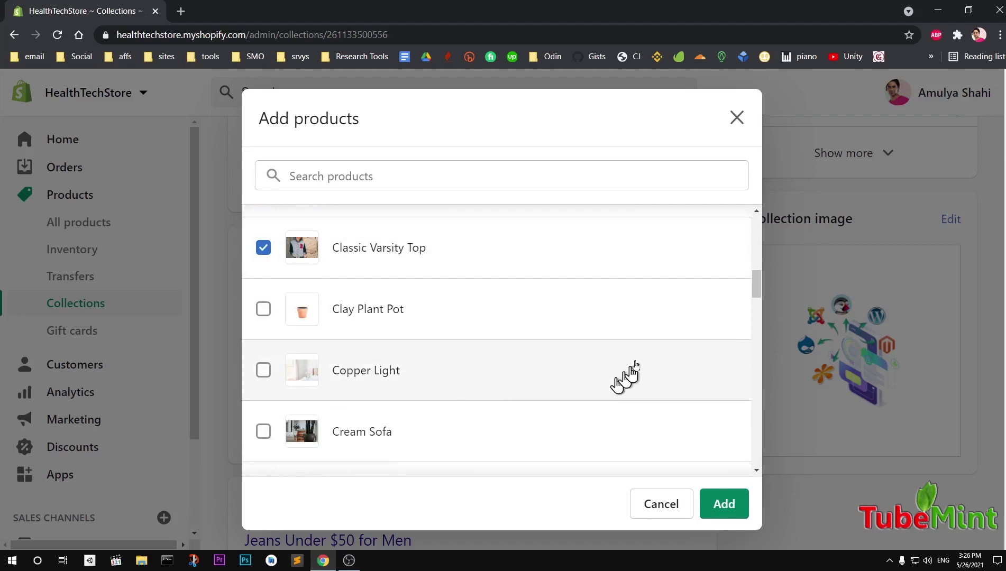
left_click_drag(758, 286, 760, 342)
left_click(263, 403)
left_click(263, 464)
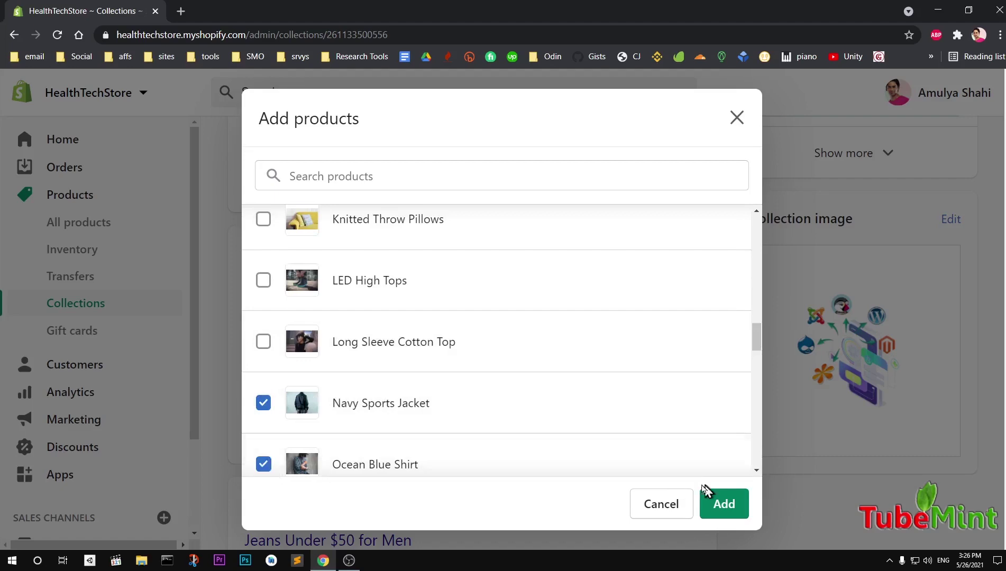
left_click(737, 504)
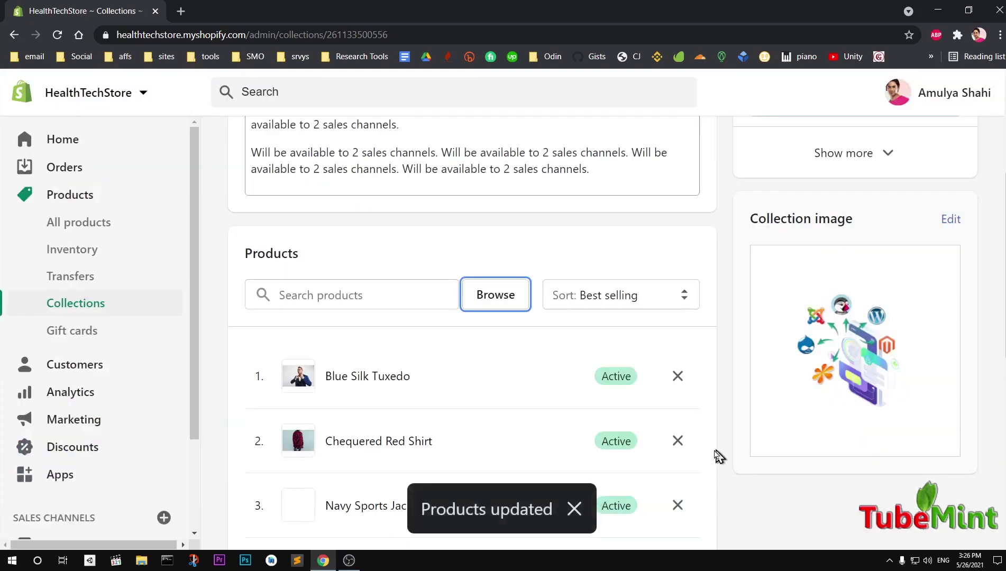
Step: Scroll through the collection page to check the six added products
scroll(570, 478, "down", 7)
scroll(570, 478, "down", 1)
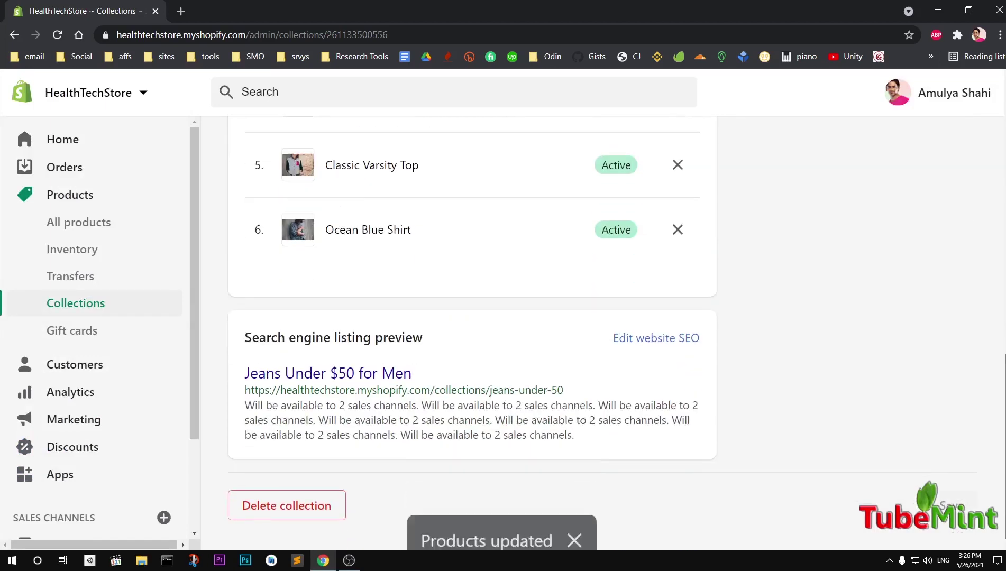
scroll(472, 327, "up", 5)
scroll(472, 327, "up", 2)
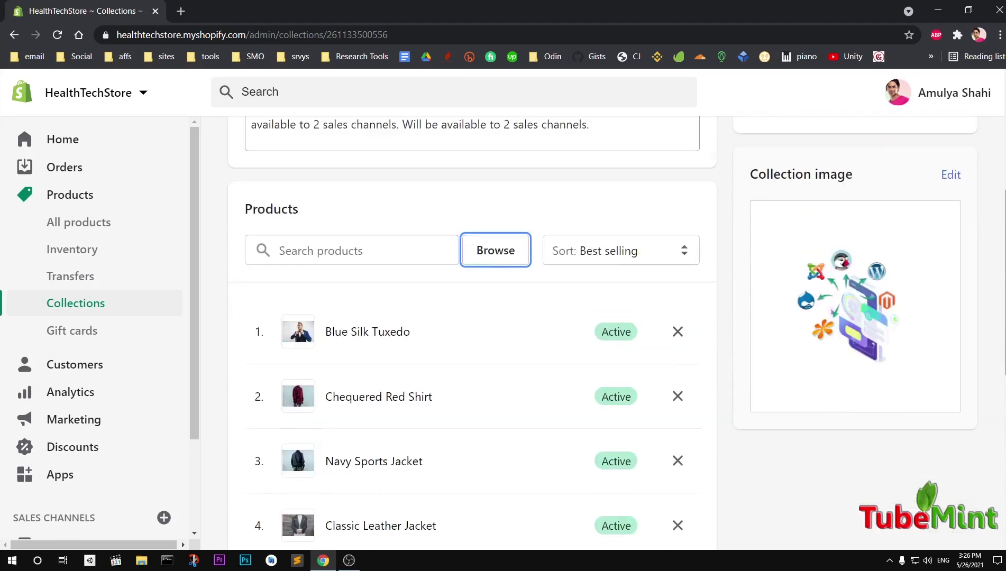
scroll(473, 327, "up", 5)
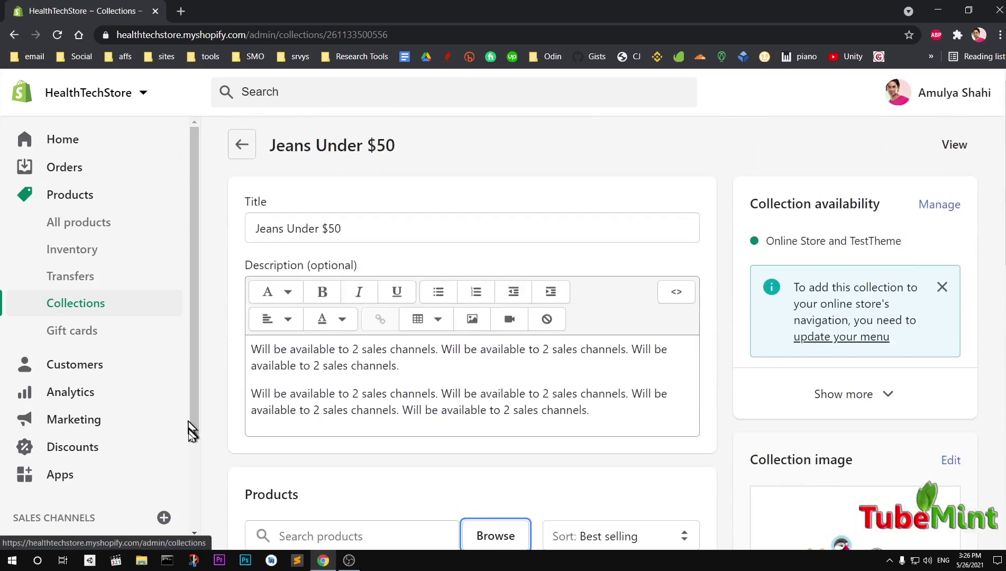
scroll(189, 444, "down", 2)
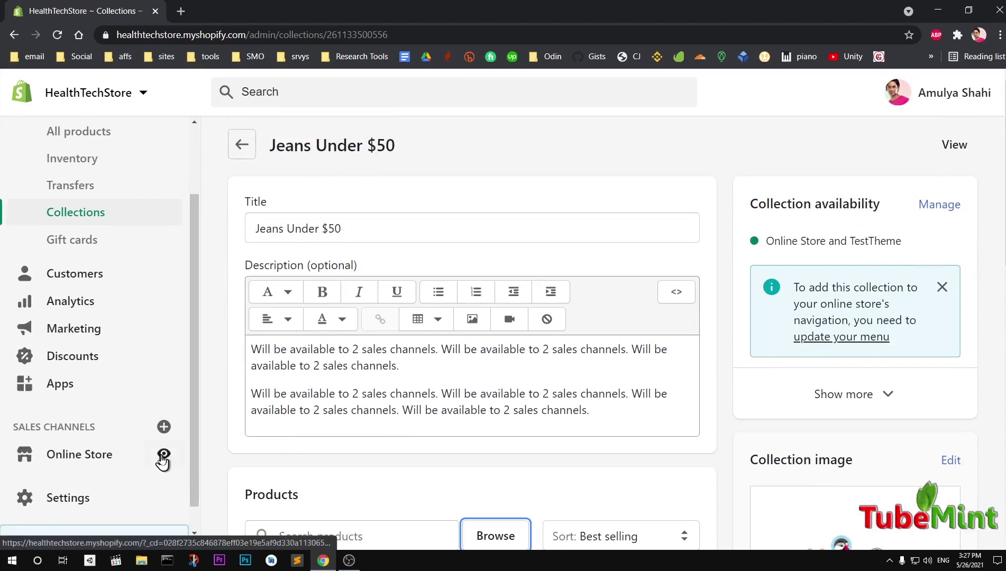
Step: Open the live storefront preview in a new tab and browse it, including the Blogs menu
left_click(163, 455)
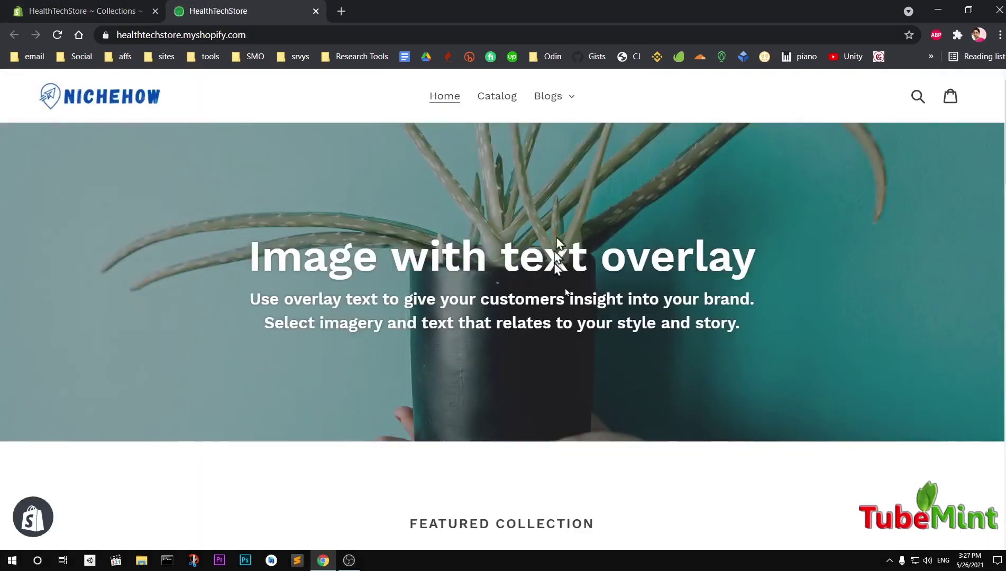
scroll(503, 307, "down", 15)
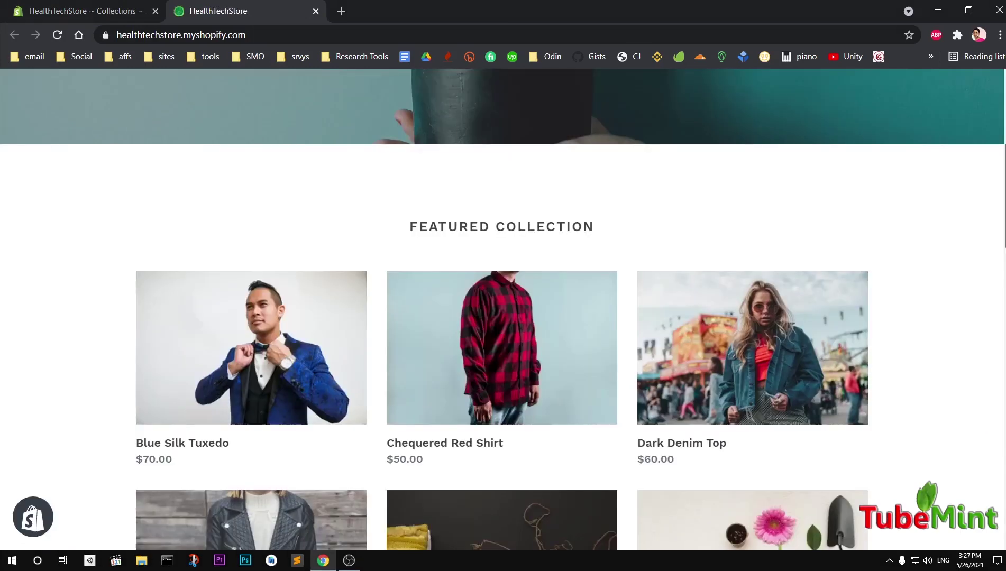
scroll(503, 307, "down", 10)
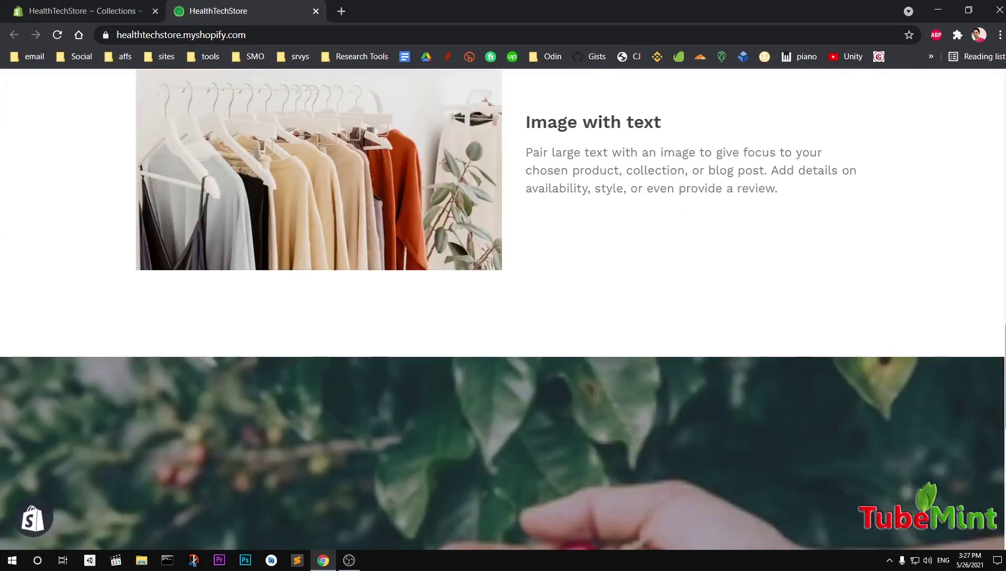
scroll(503, 307, "up", 15)
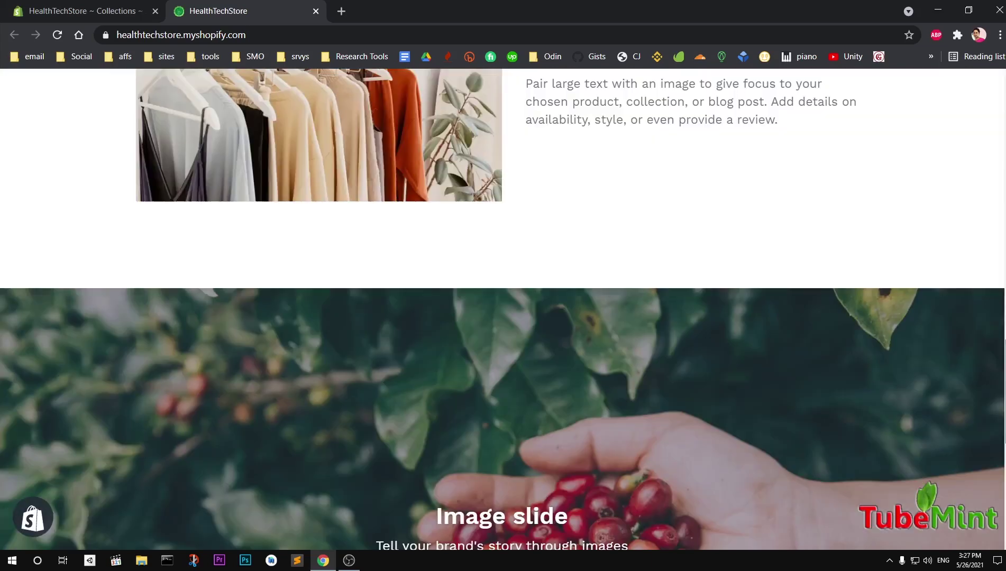
scroll(503, 307, "up", 10)
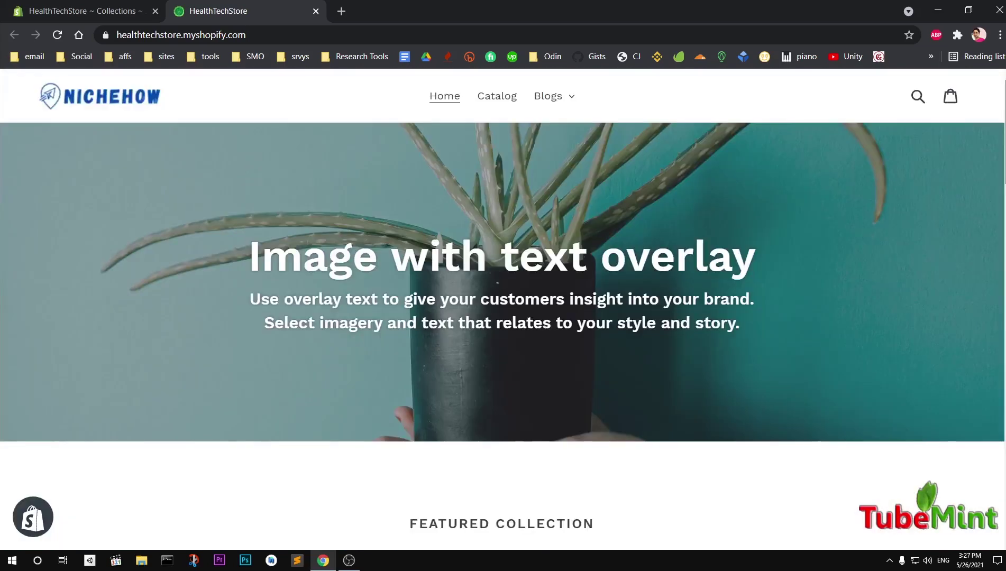
left_click(571, 103)
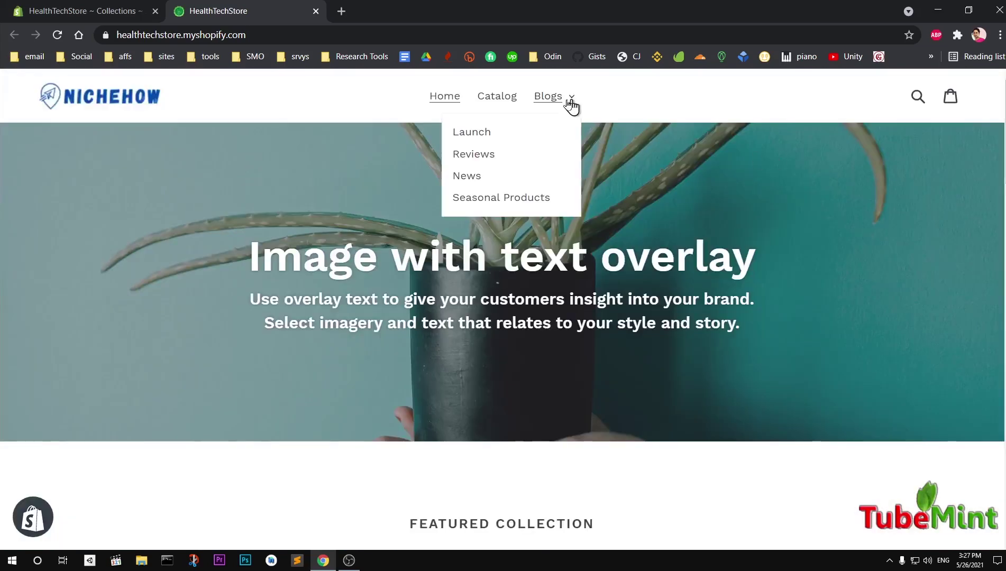
Step: View the storefront Catalog page's products, then go back to the admin tab
left_click(497, 100)
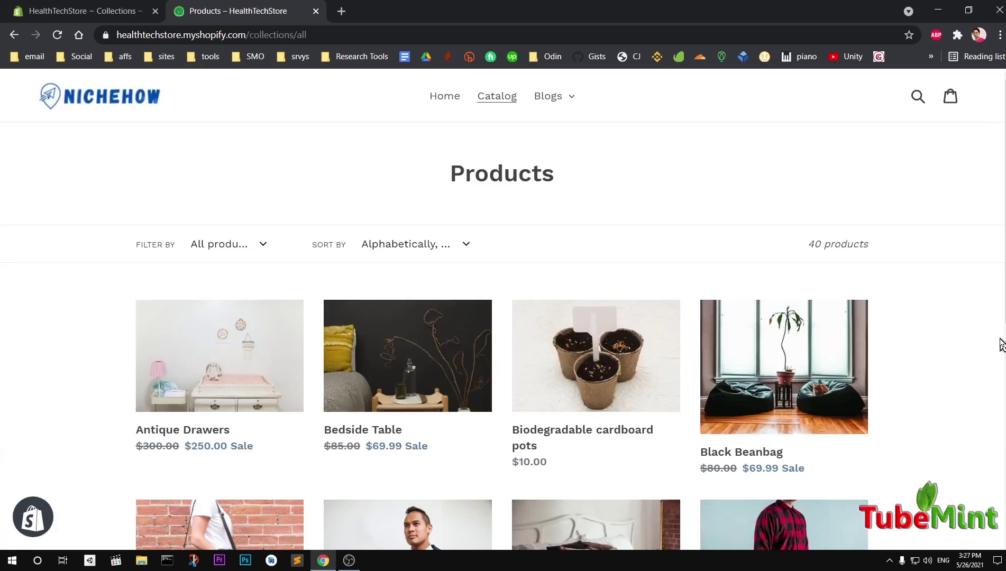
scroll(1002, 345, "down", 8)
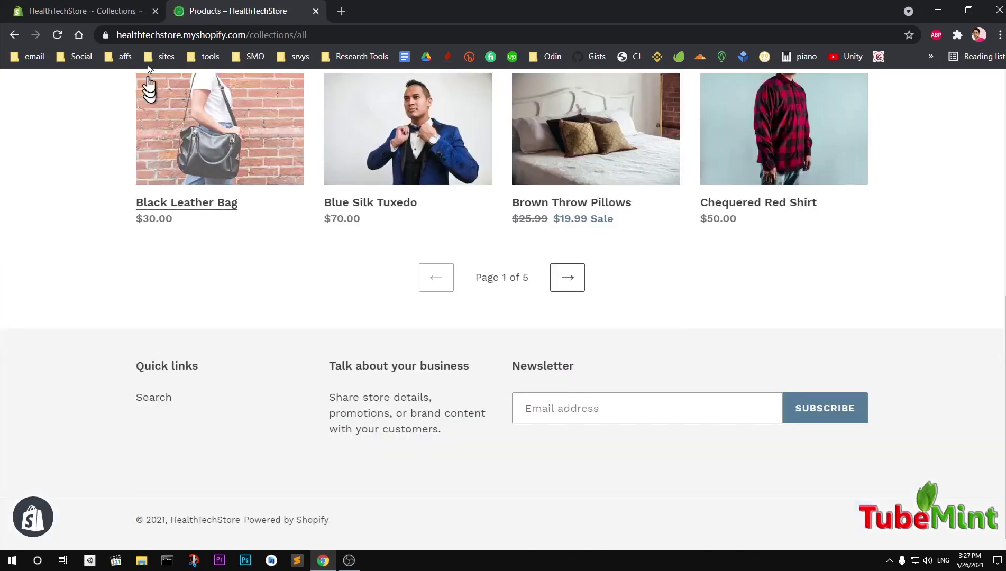
left_click(90, 7)
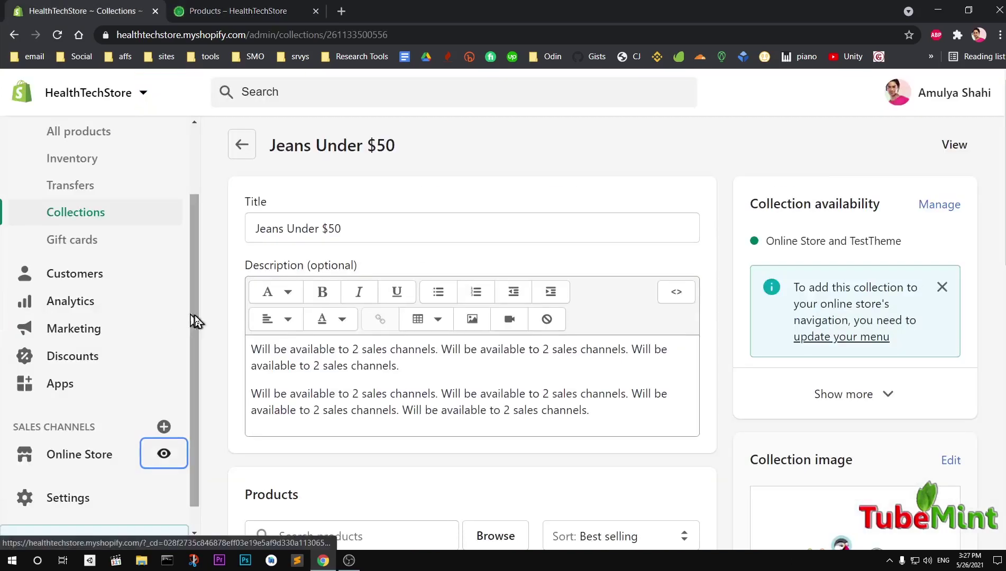
Step: Go via Products to Online Store > Navigation and open the Main menu for editing
left_click_drag(196, 321, 198, 198)
left_click(83, 197)
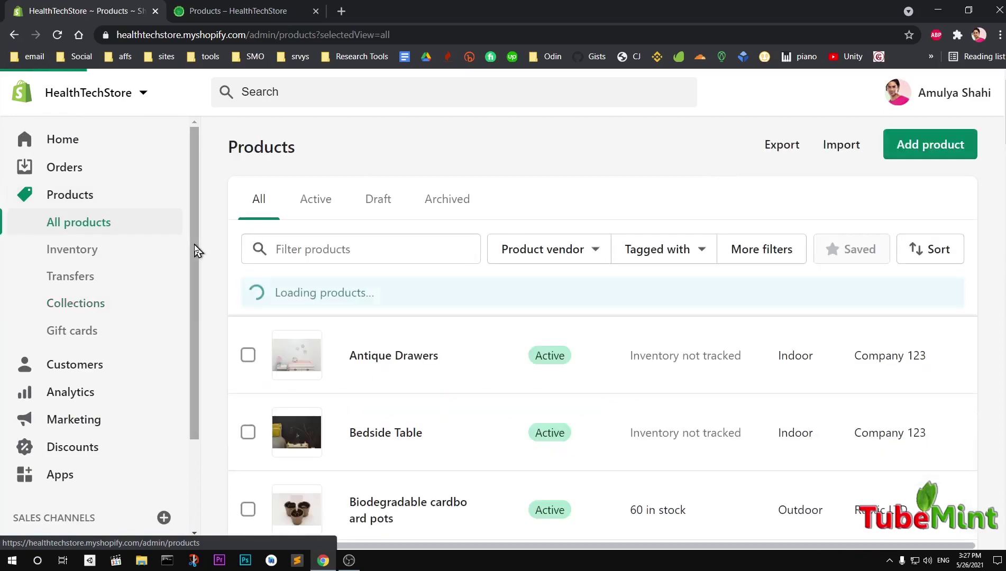
left_click_drag(196, 251, 198, 405)
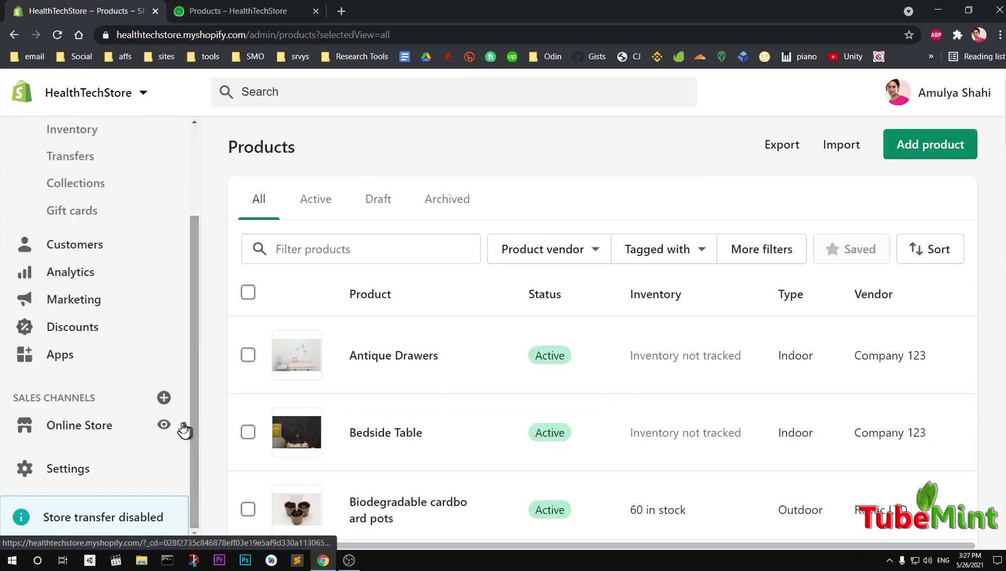
left_click(73, 432)
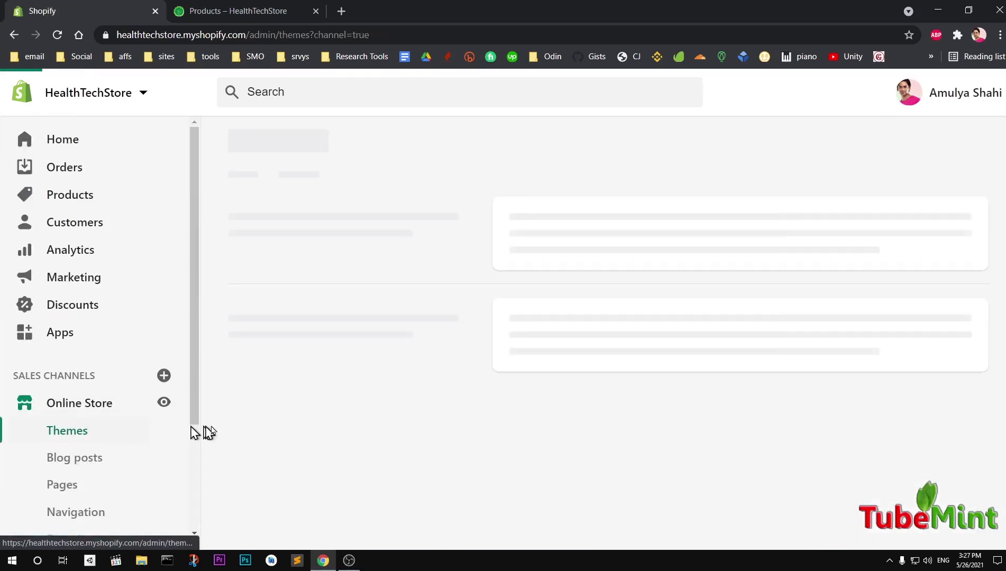
left_click_drag(194, 380, 204, 456)
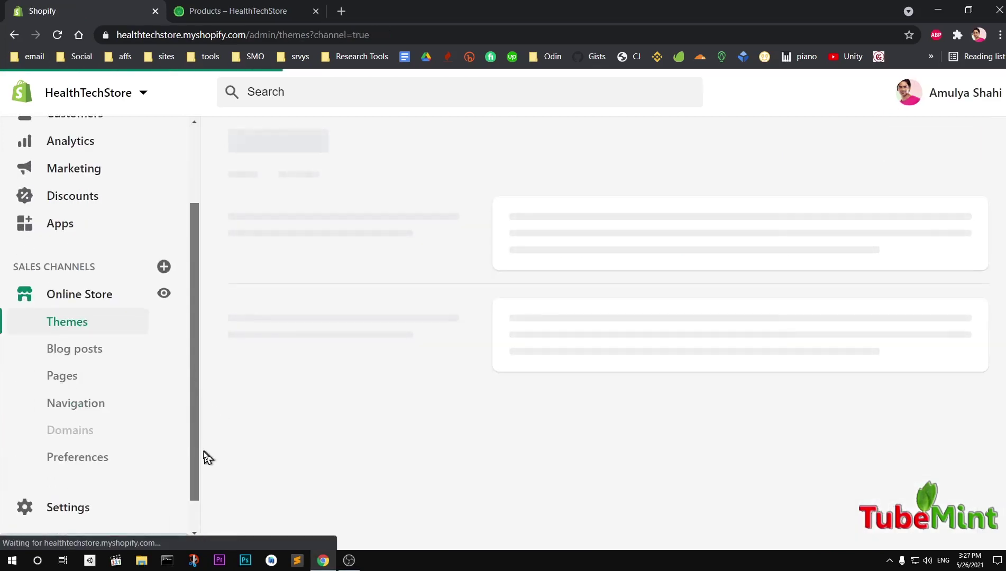
left_click(81, 405)
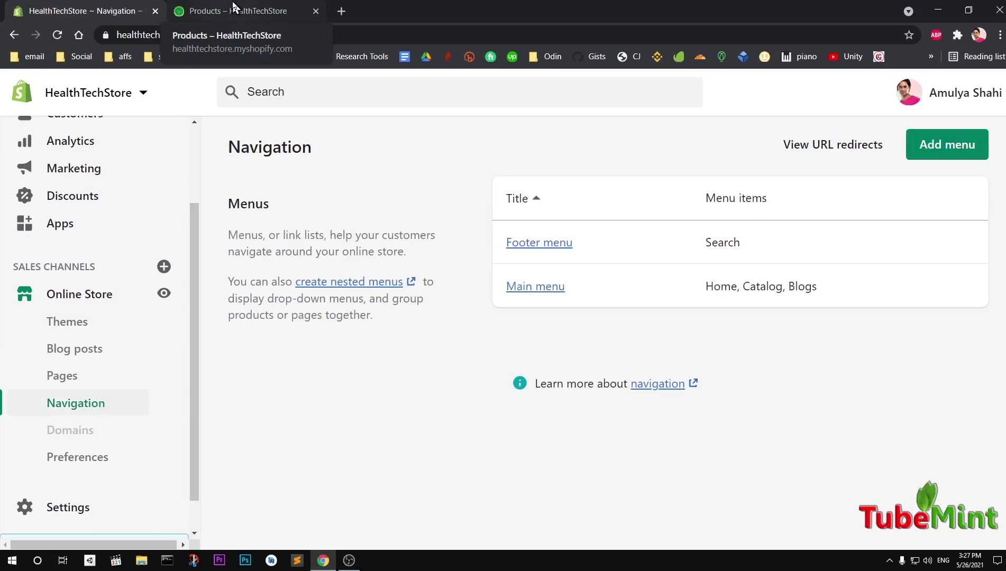
left_click(525, 291)
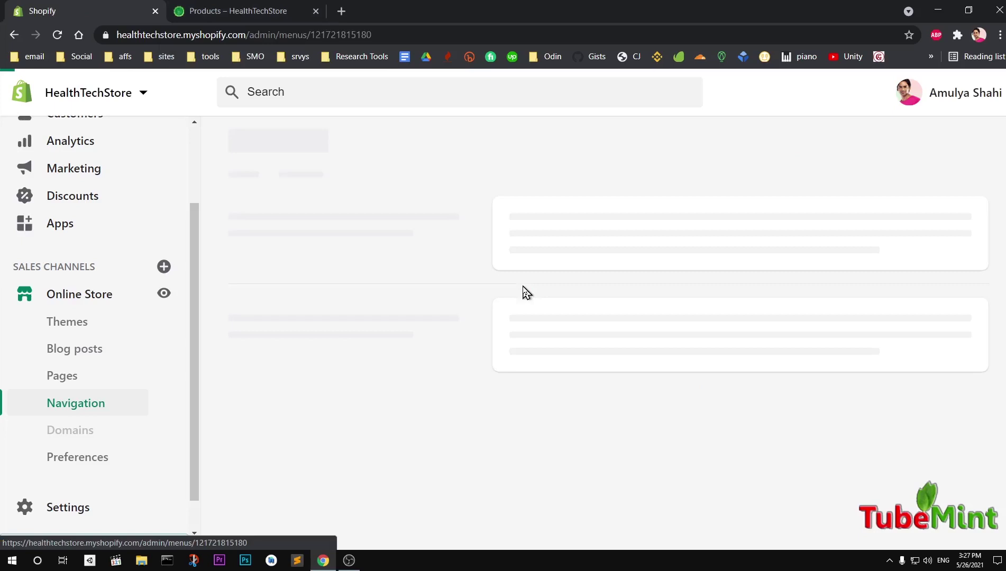
Step: Start a new Main menu item and name it Collections
left_click(267, 10)
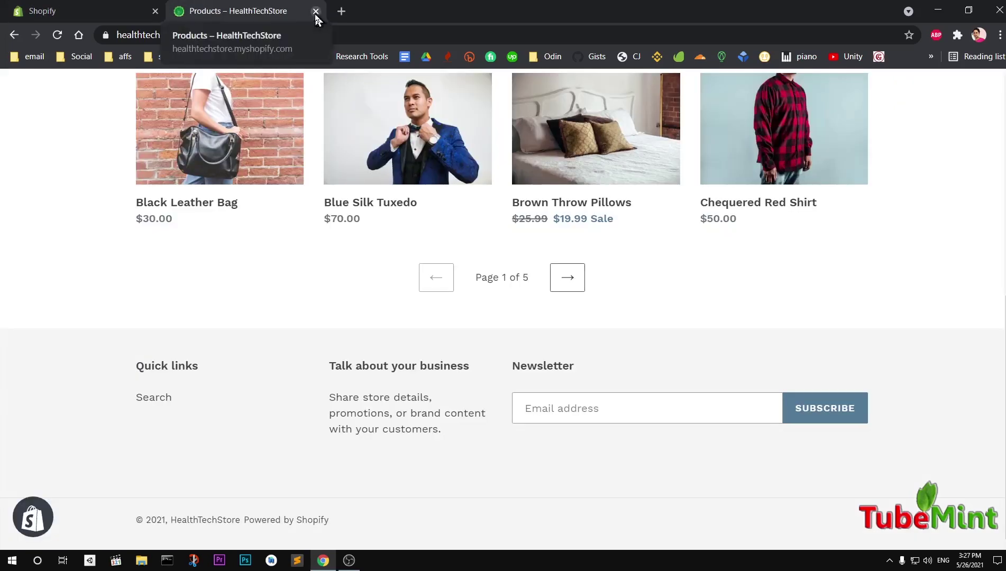
left_click(101, 8)
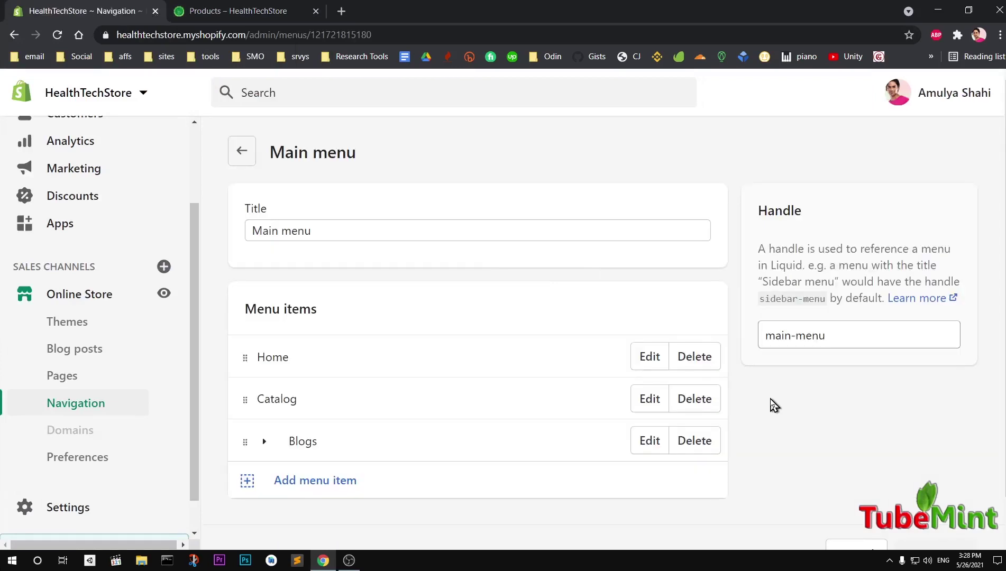
left_click(307, 482)
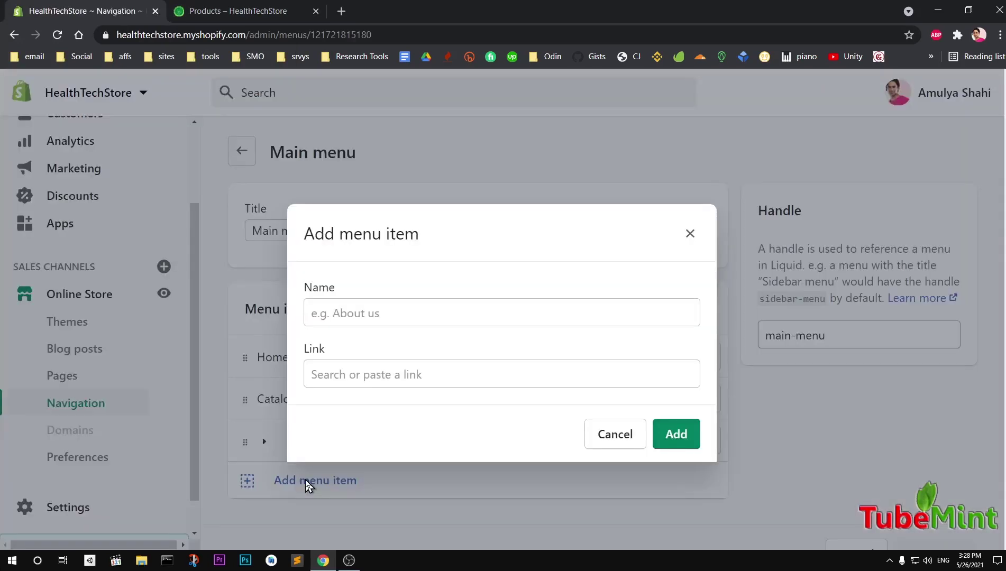
left_click(391, 310)
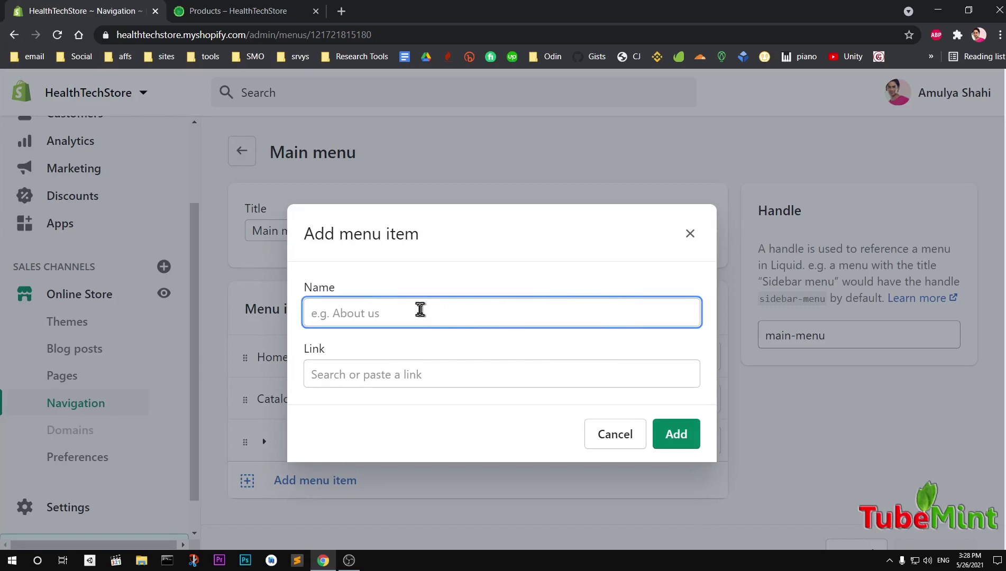
type("Collec")
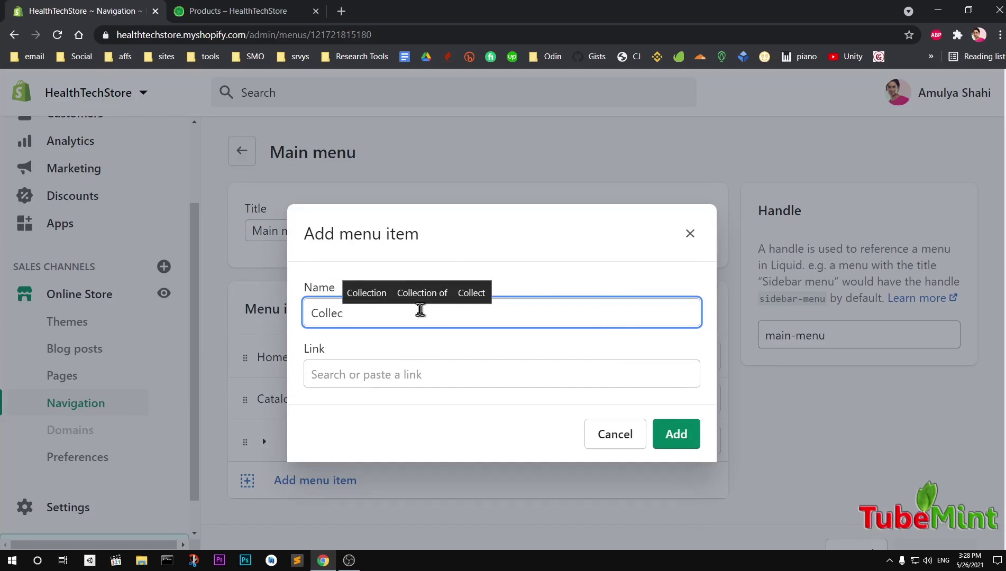
type("tion")
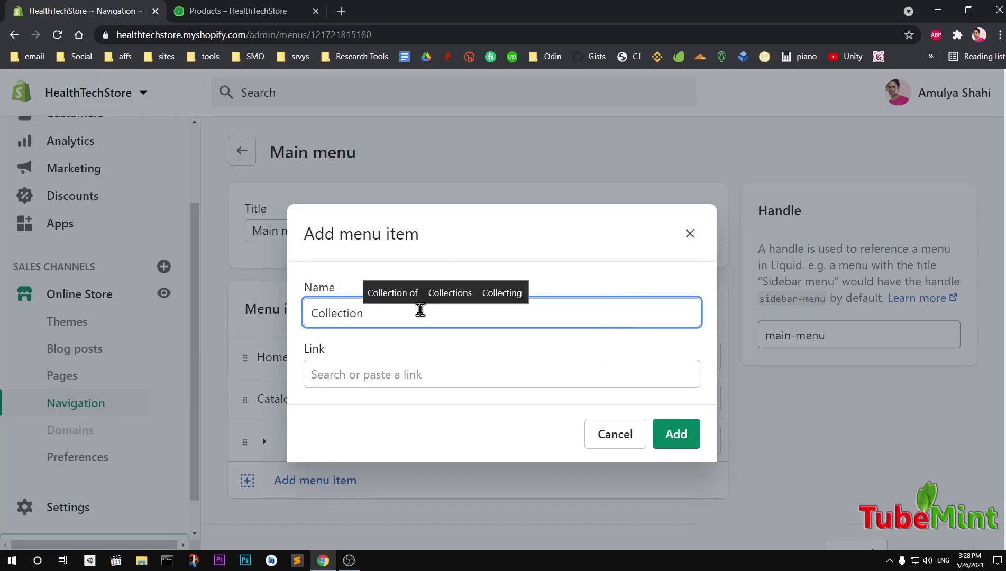
key("BackSpace")
key("BackSpace")
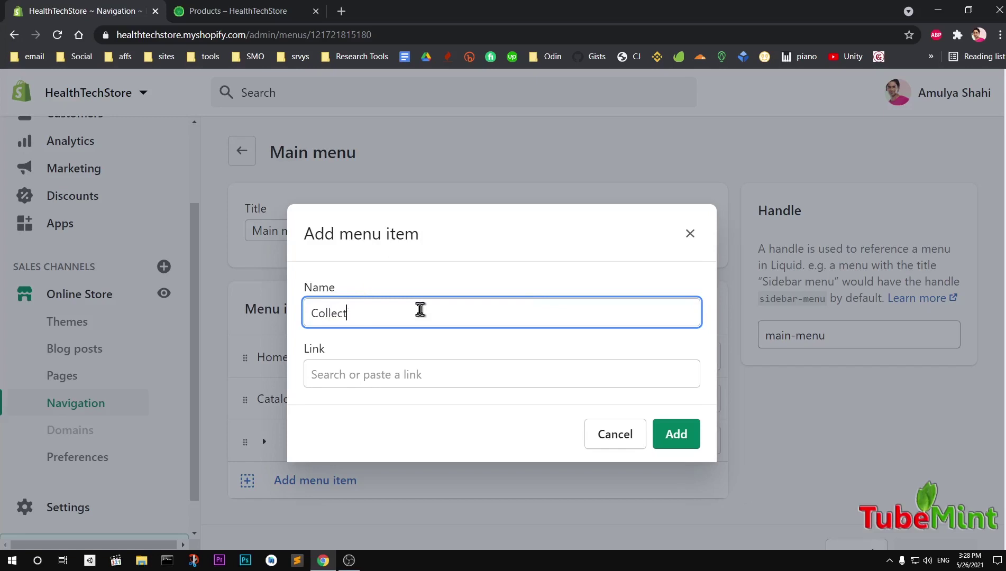
type("oins")
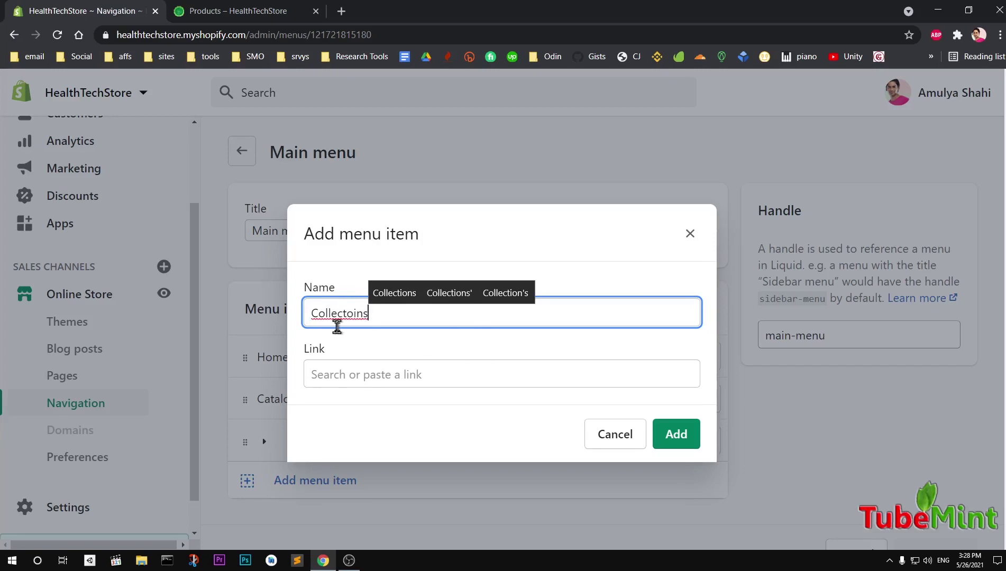
left_click(396, 298)
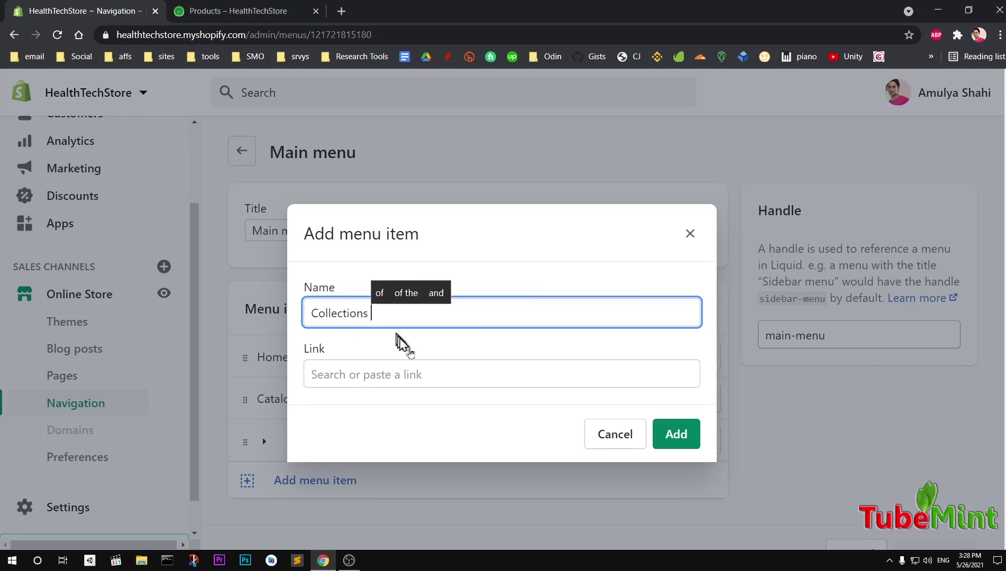
Step: Link the Collections item to All Collections and add it to the menu
left_click(426, 377)
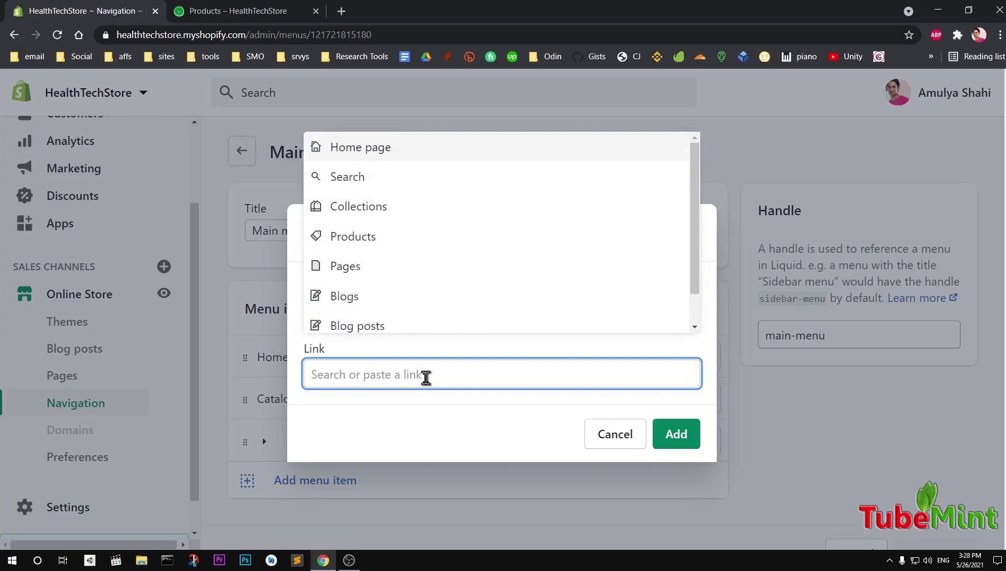
left_click(346, 206)
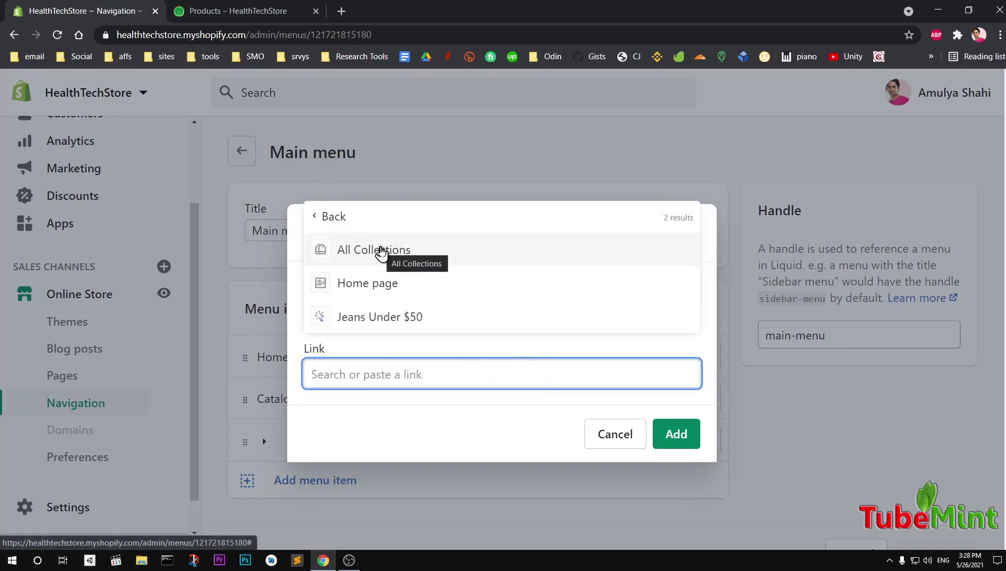
left_click(381, 252)
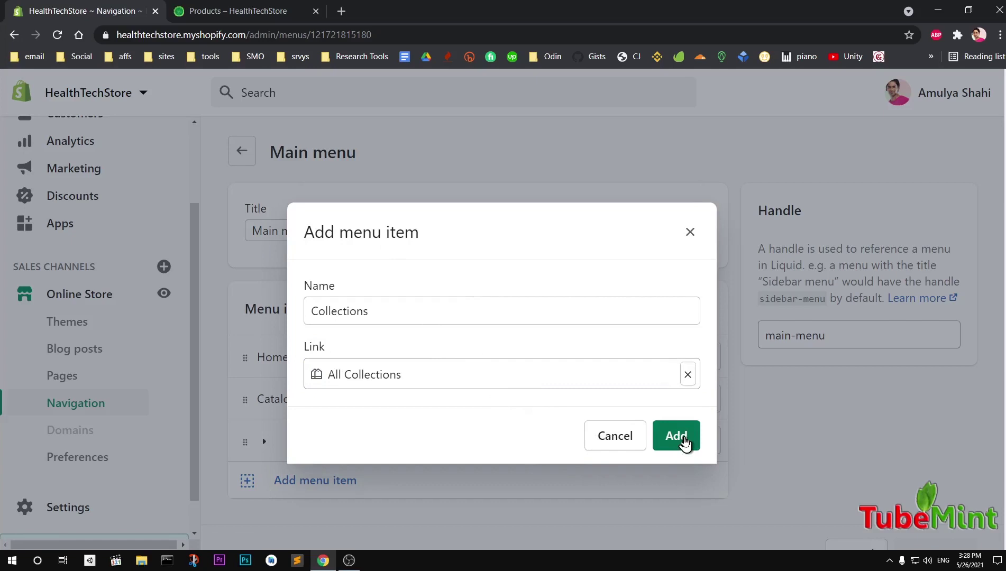
left_click(677, 437)
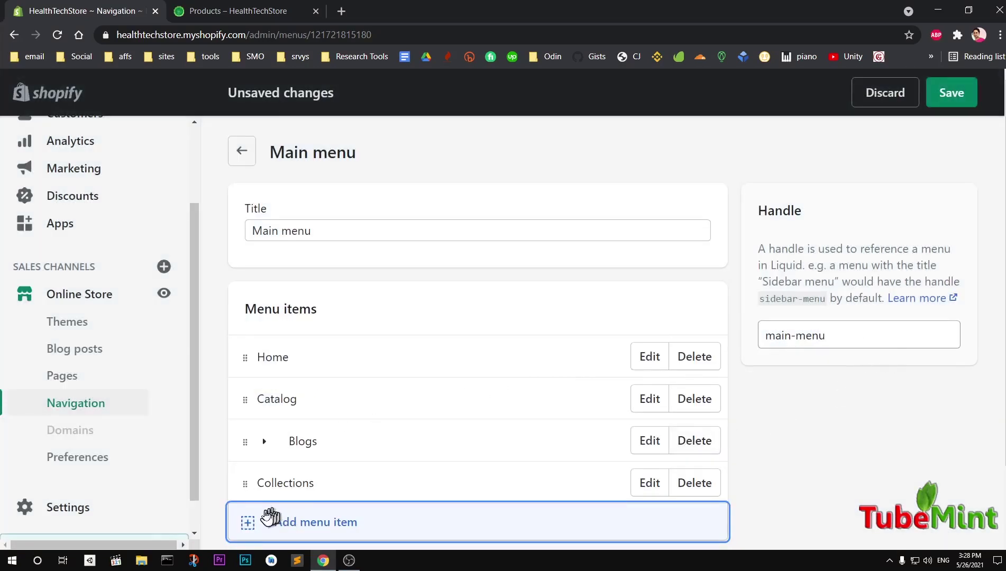
Step: Start another Main menu item and enter 'Jeans Under' as its name
left_click(334, 525)
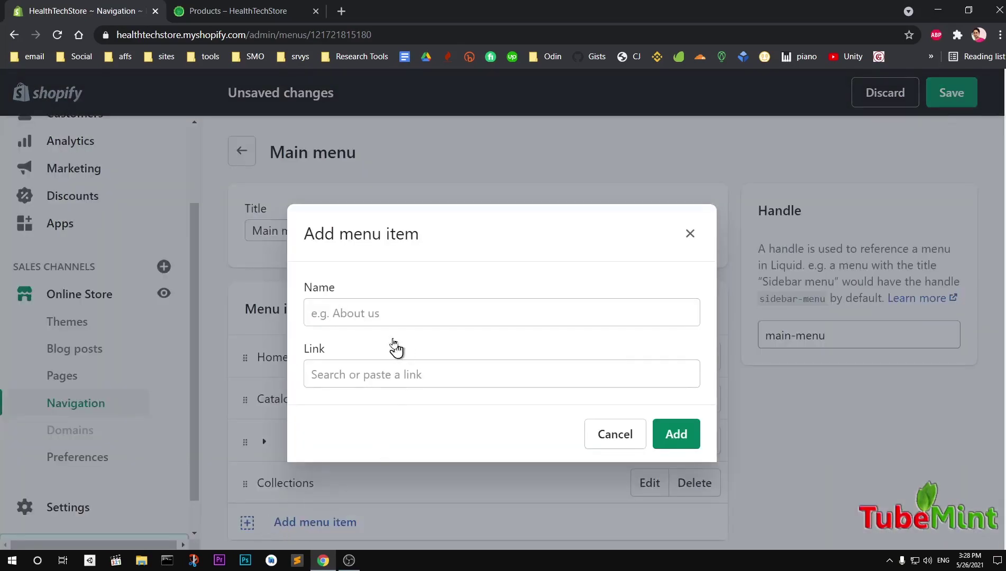
left_click(378, 313)
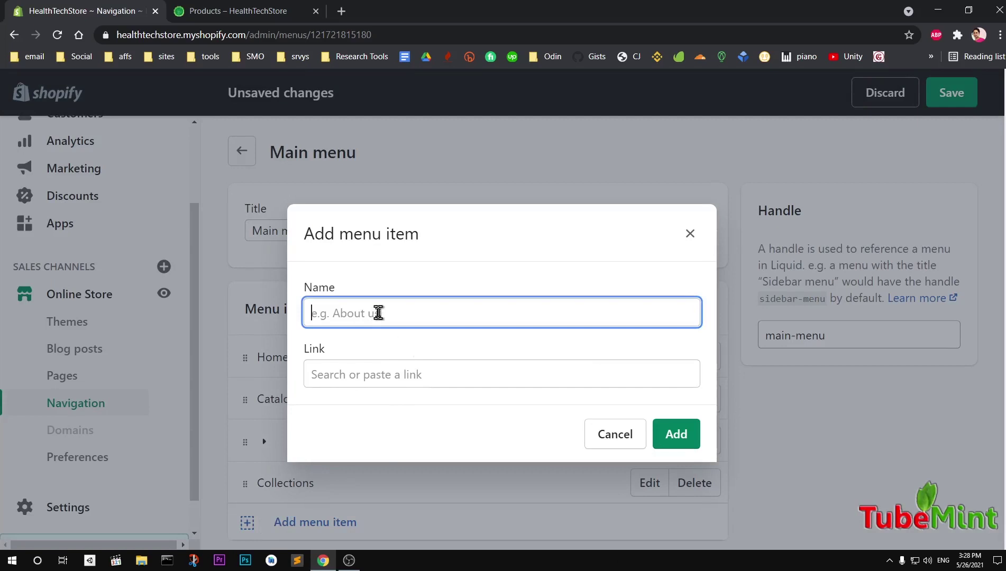
type("Jeans")
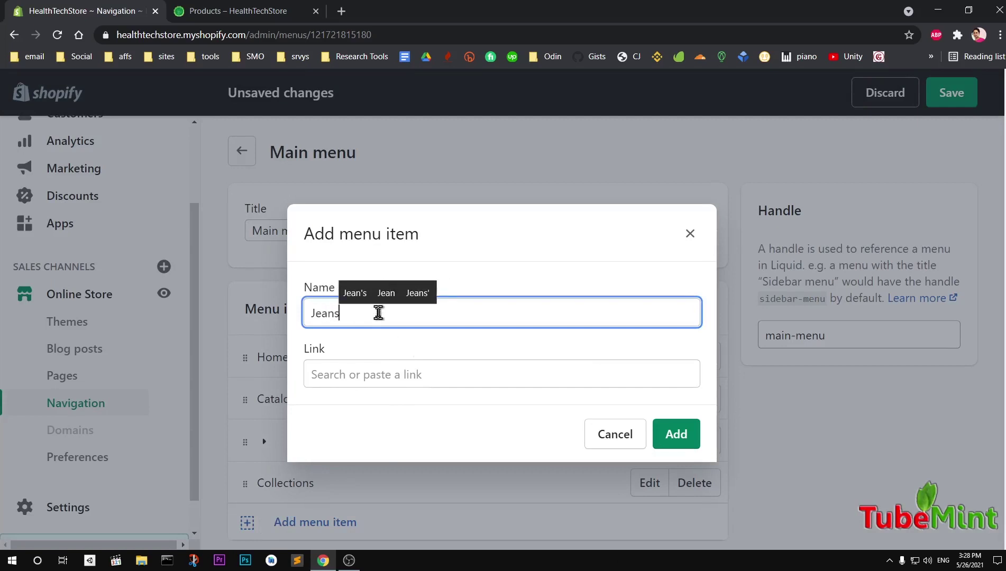
type(" Under $50")
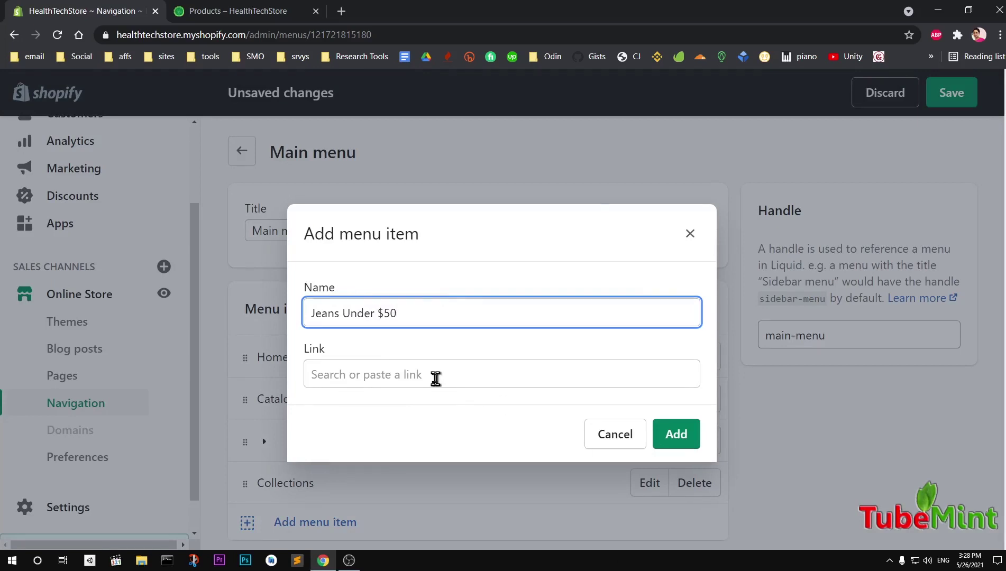
Step: Link the item to /collections/jeans-under-50 from the suggestions and add it
left_click(488, 377)
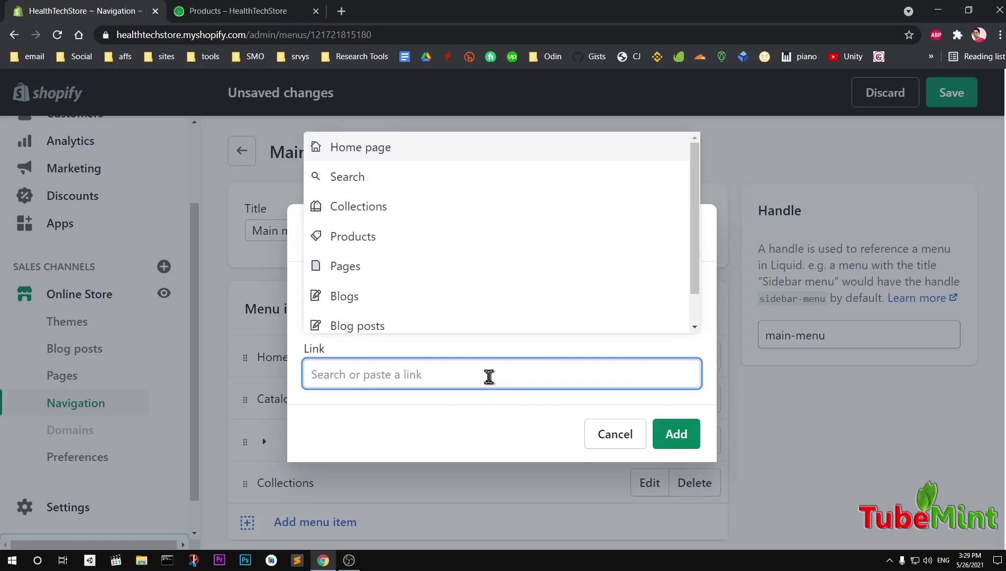
type("/")
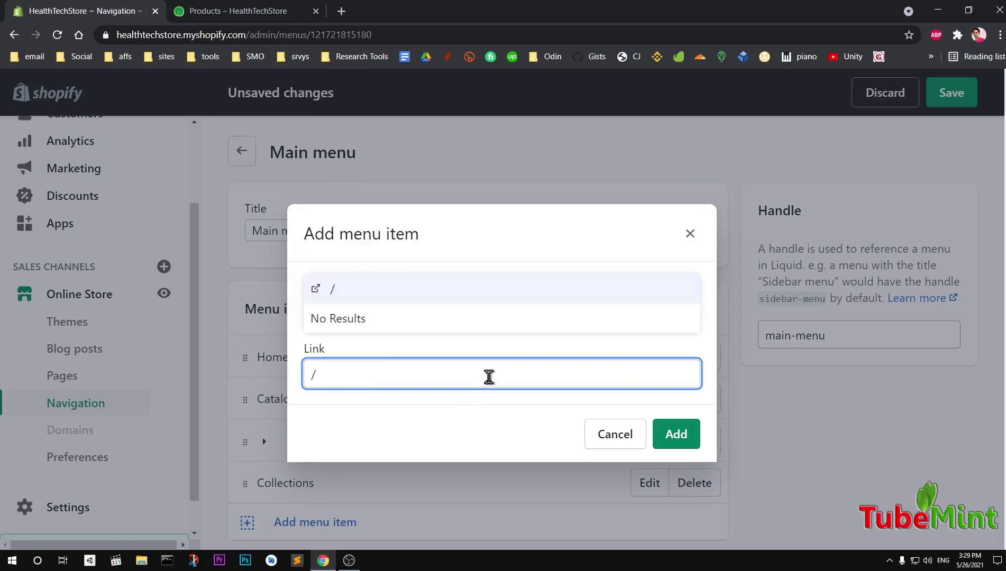
type("collections")
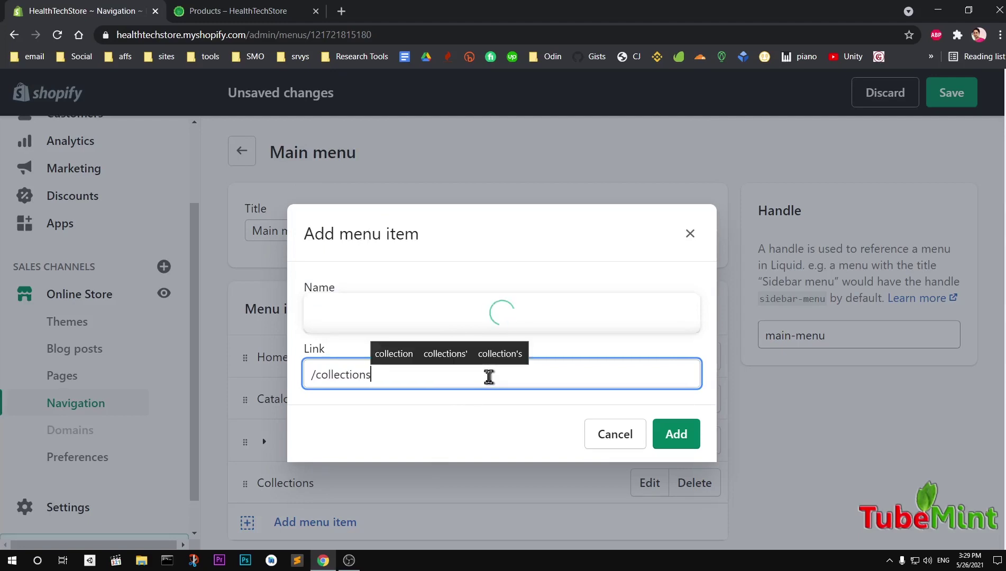
type("/je")
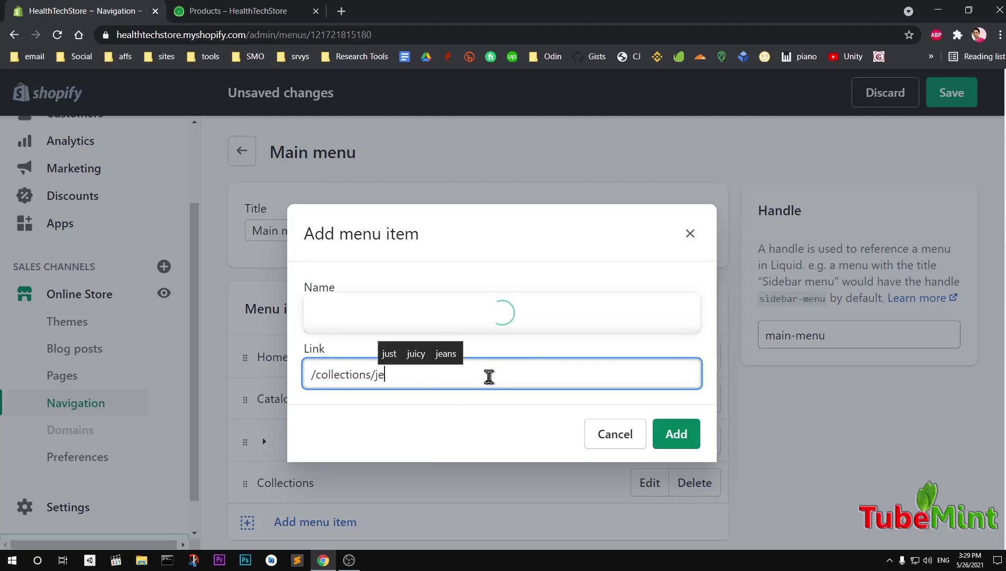
type("ans")
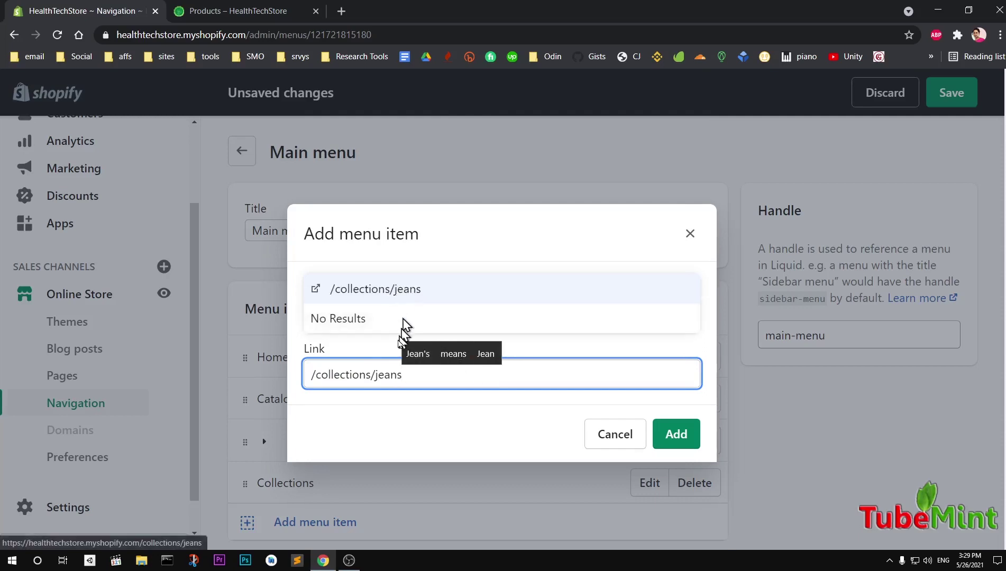
type("-under5")
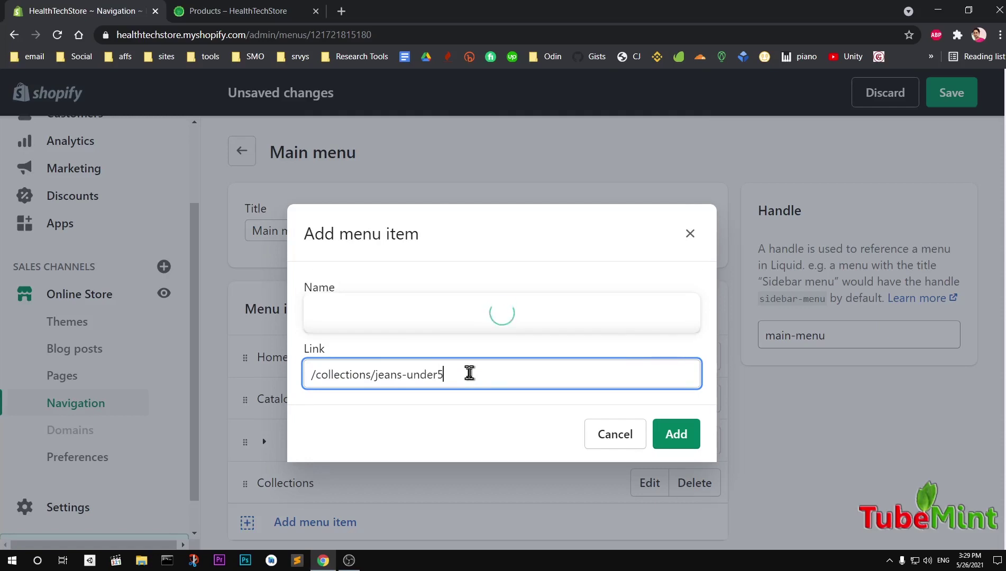
key("BackSpace")
key("BackSpace")
type("-5")
left_click(441, 291)
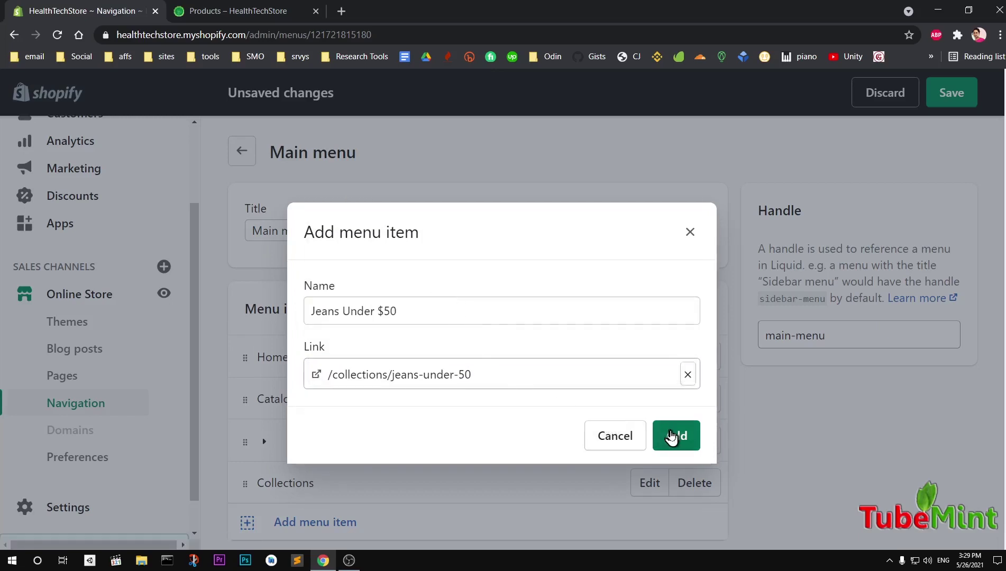
left_click(672, 437)
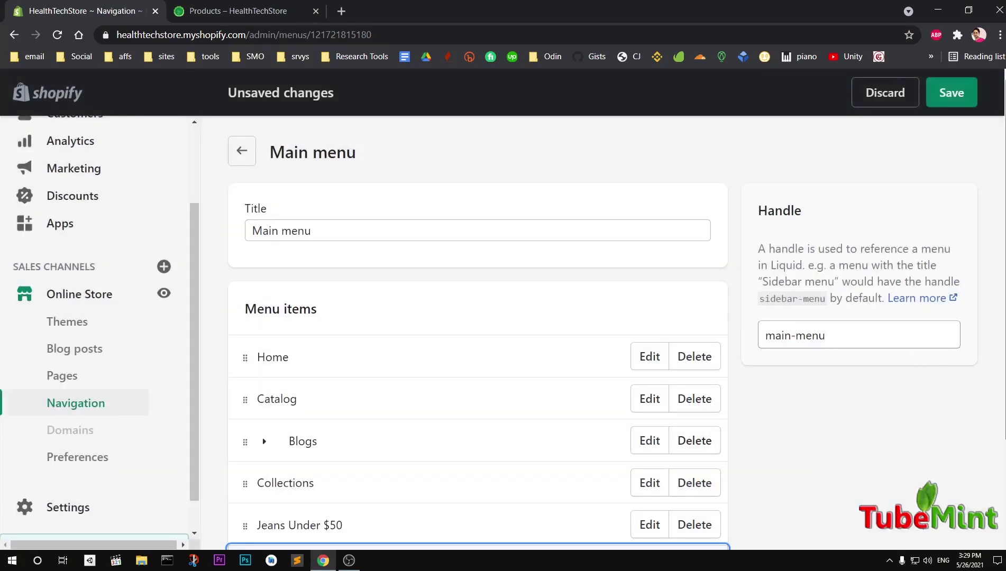
Step: Indent Jeans Under $50 beneath Collections and save the Main menu
scroll(332, 402, "down", 2)
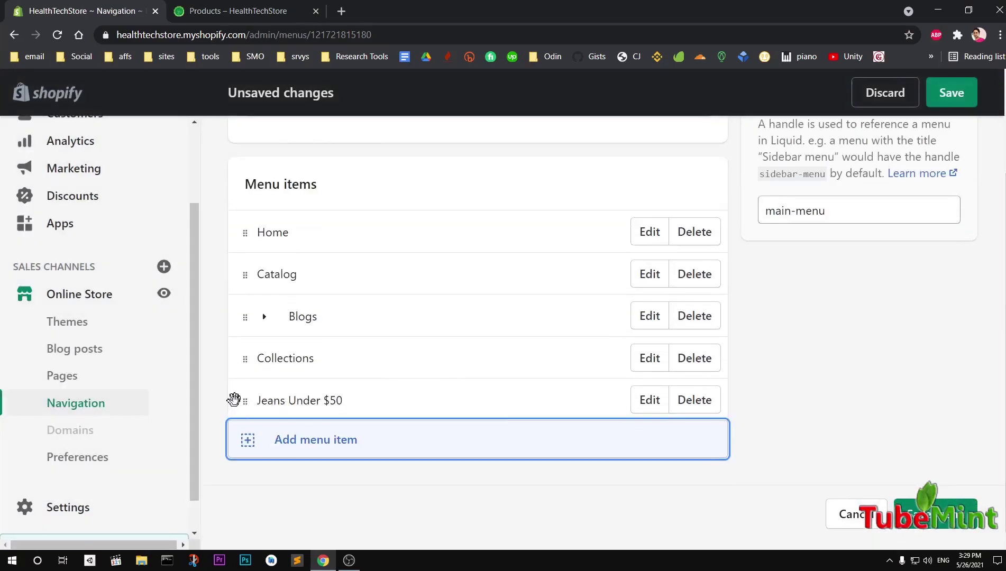
left_click_drag(238, 400, 412, 416)
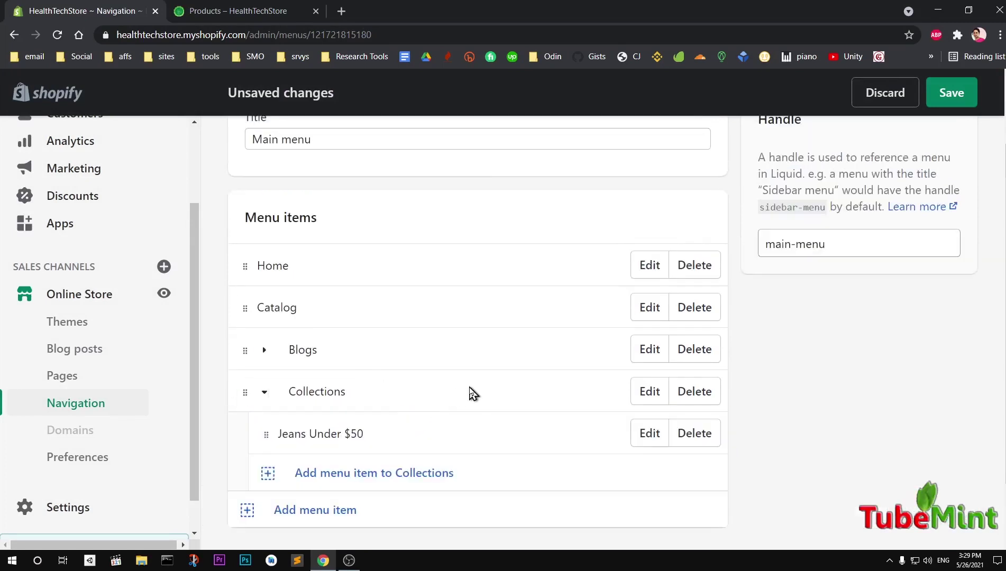
left_click(953, 94)
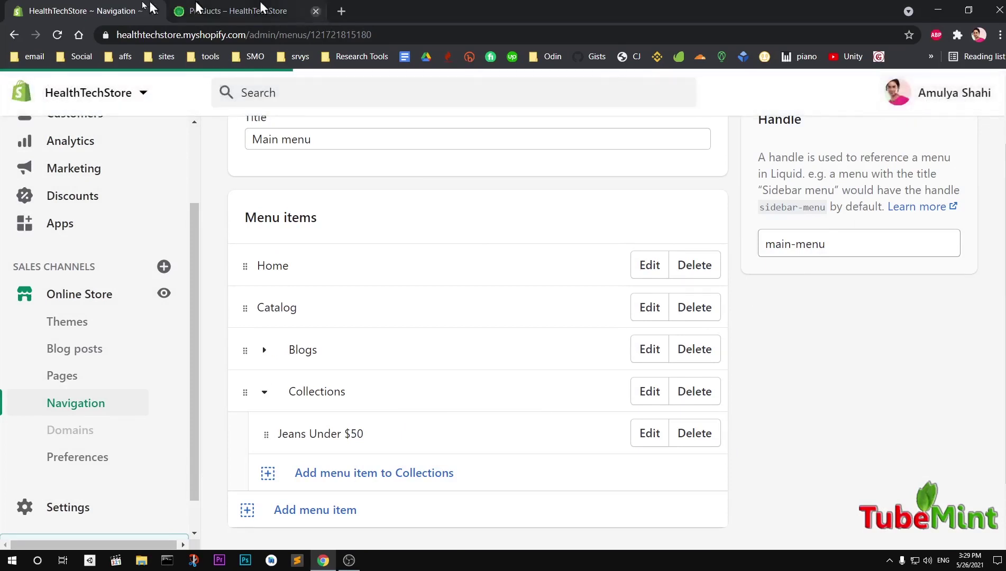
left_click(207, 10)
Step: Reload the storefront, open Collections > Jeans Under $50, and scroll through its six products
left_click(386, 201)
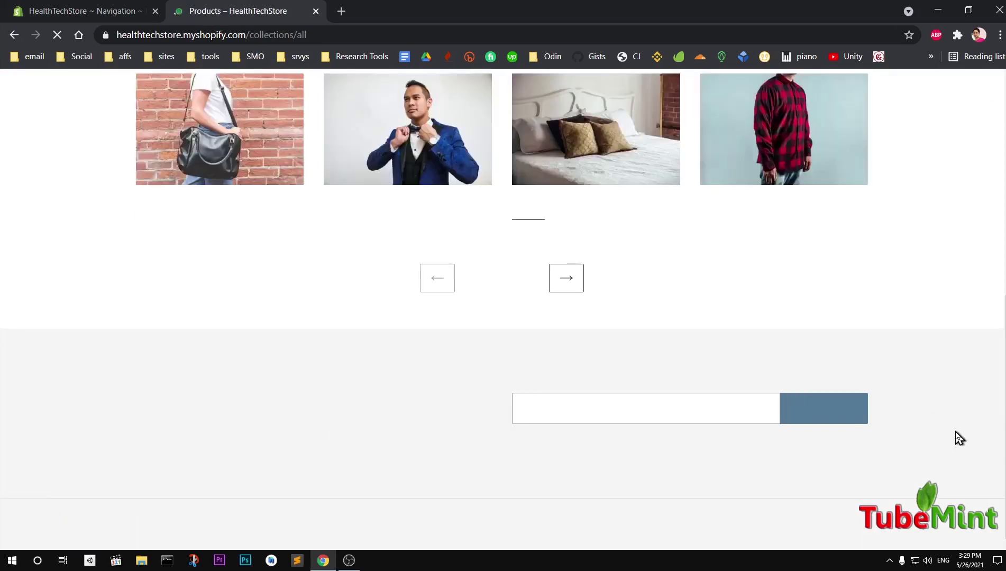
scroll(481, 94, "up", 8)
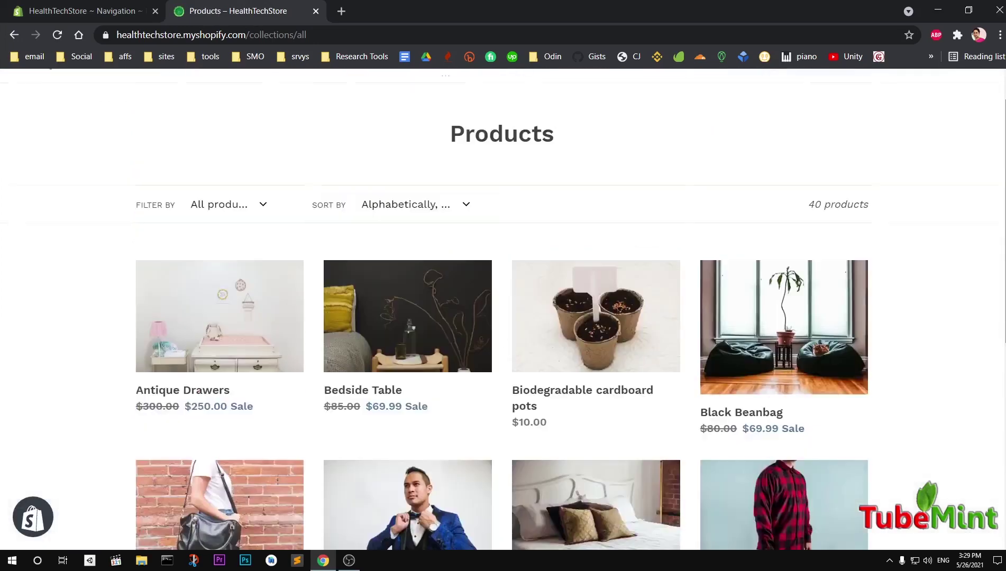
left_click(597, 105)
left_click(585, 133)
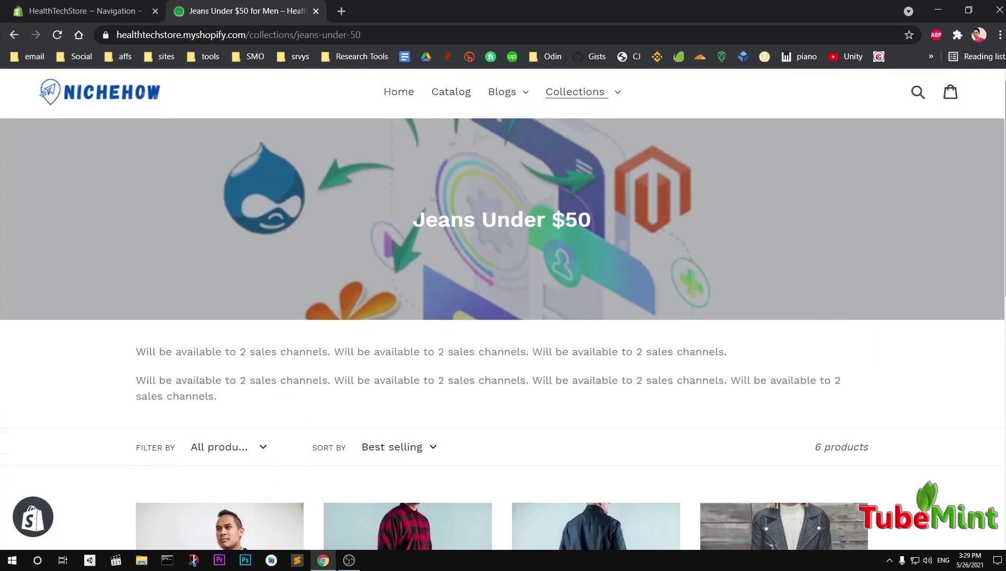
scroll(503, 309, "down", 6)
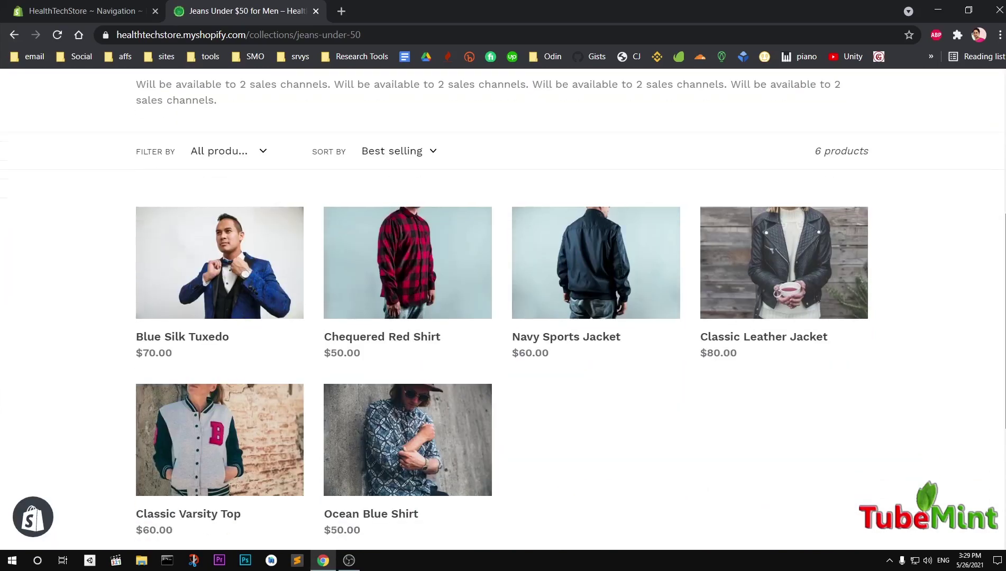
scroll(503, 309, "down", 4)
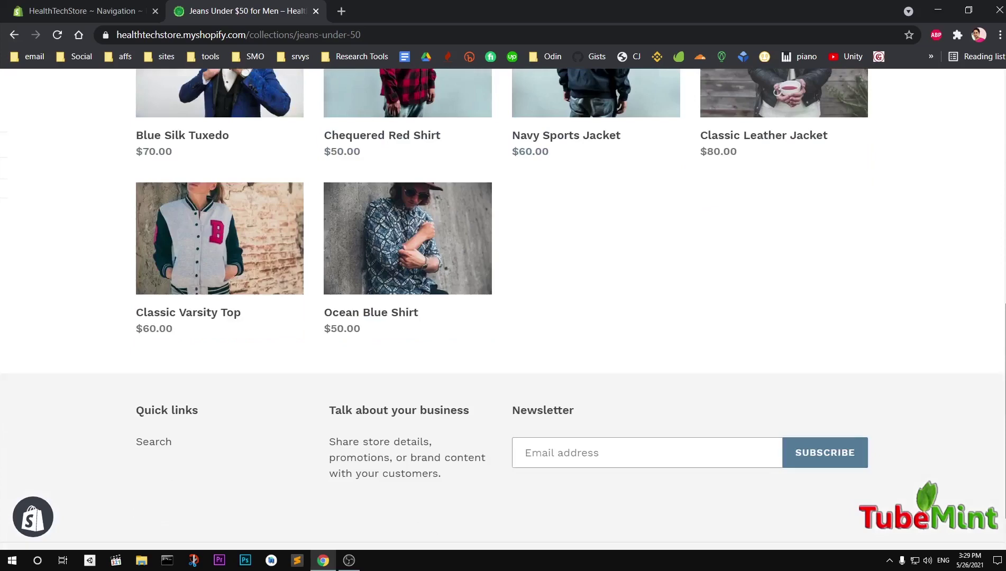
scroll(503, 309, "up", 2)
scroll(503, 309, "up", 3)
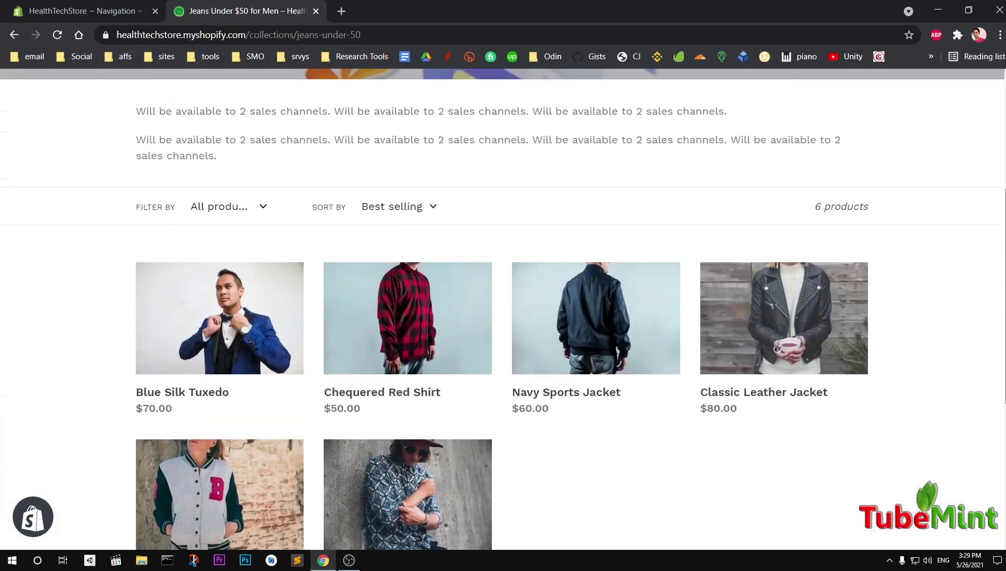
scroll(503, 309, "up", 5)
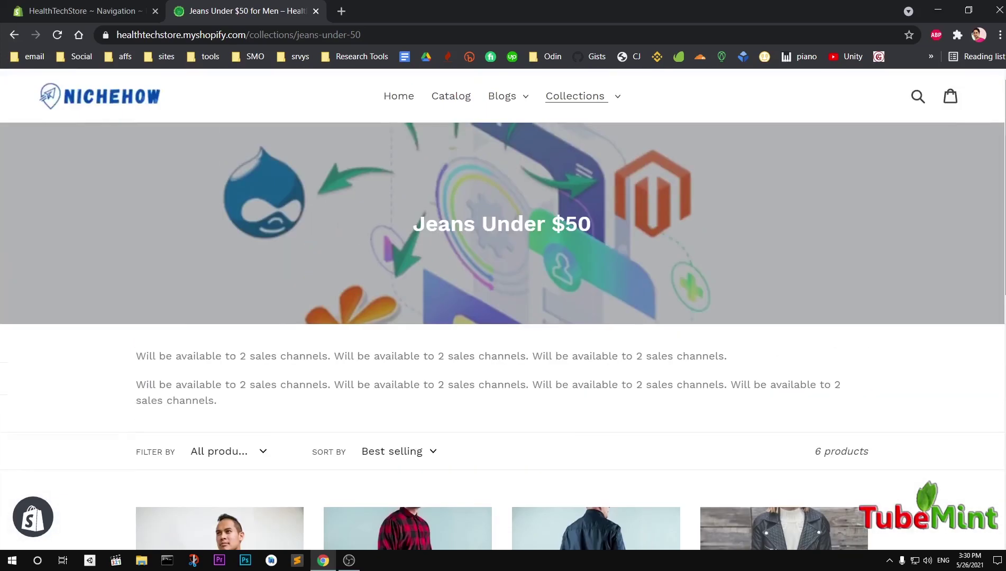
left_click(119, 9)
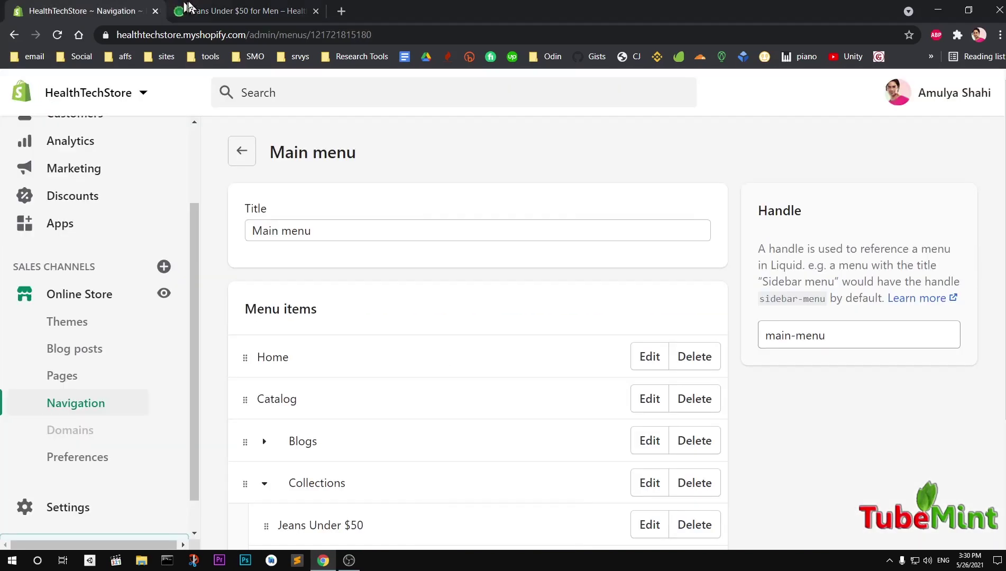
Step: Back on the storefront, open the Collections submenu, then the all-products Catalog page
left_click(190, 10)
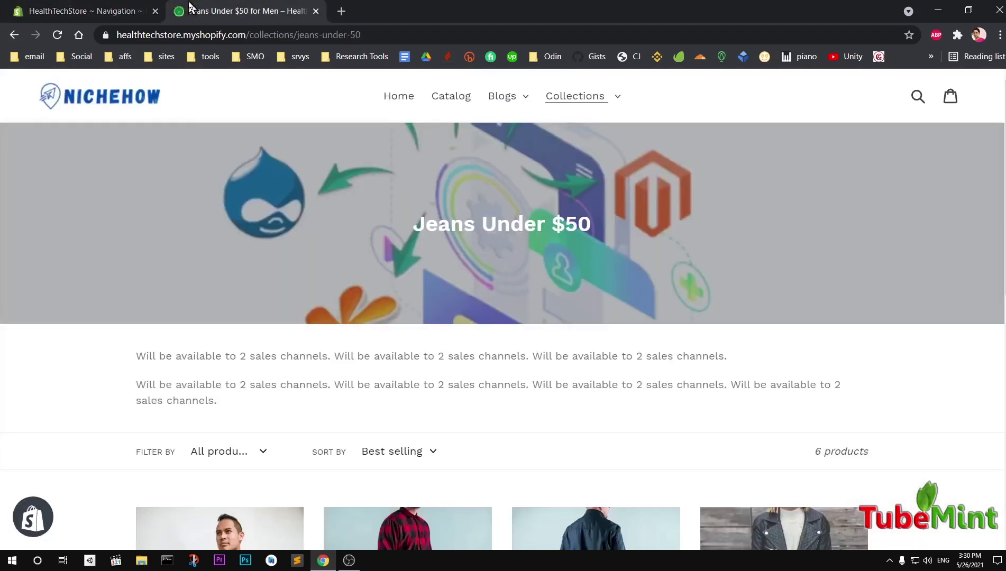
left_click(615, 102)
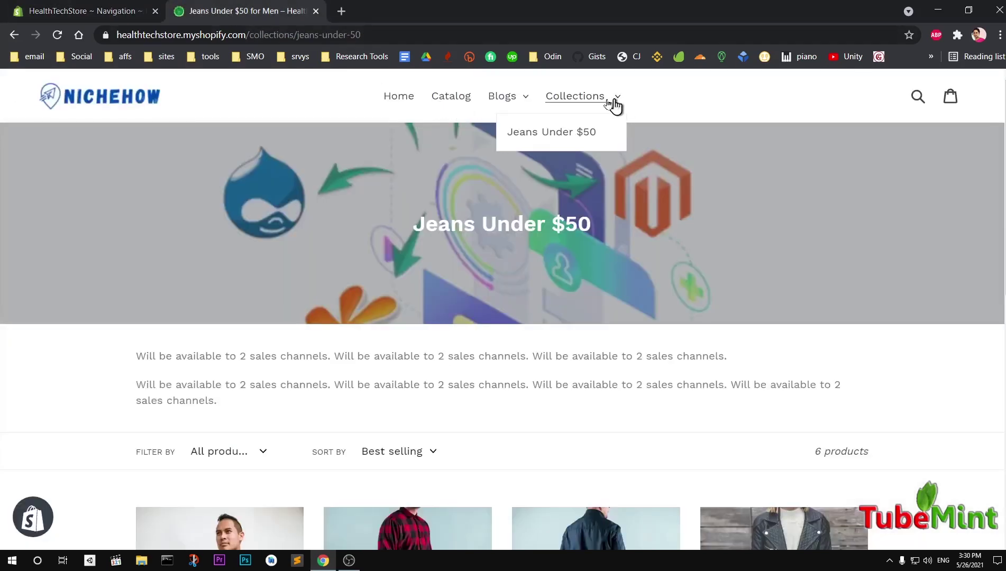
left_click(445, 97)
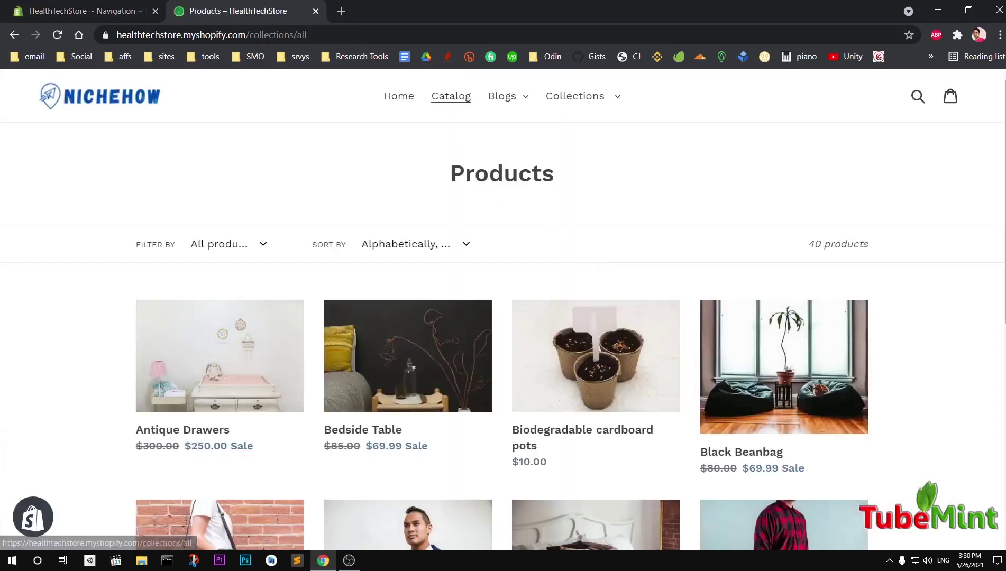
scroll(503, 309, "down", 8)
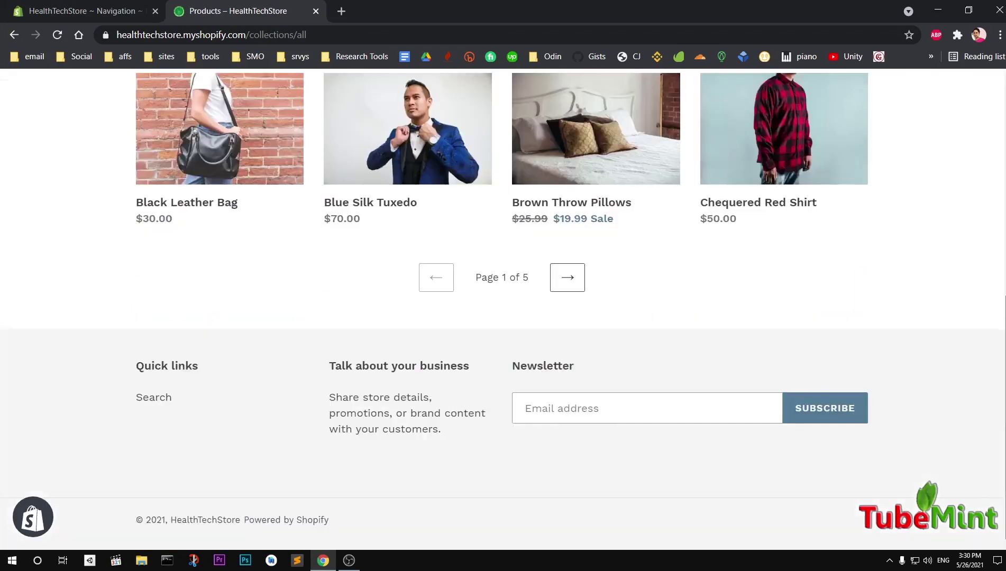
scroll(503, 310, "up", 8)
Step: Check the Filter and Sort options without changes, then show Jeans Under $50 in the Collections dropdown
left_click(227, 249)
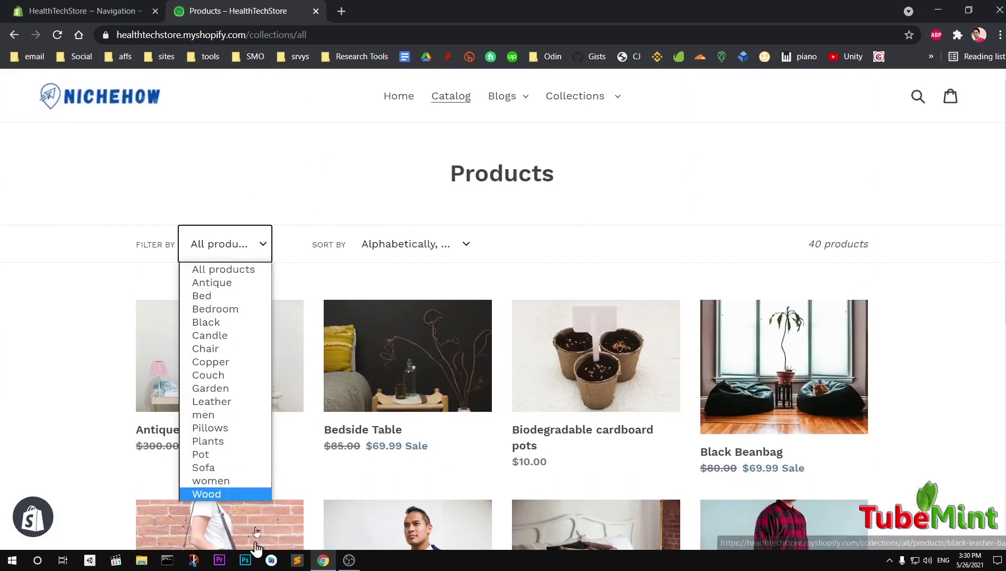
left_click(306, 115)
left_click(463, 246)
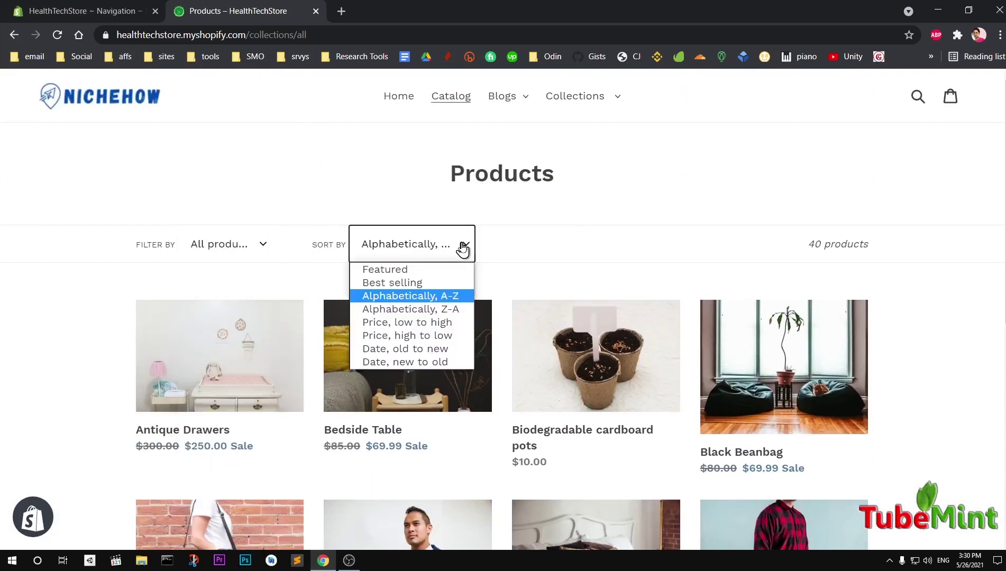
left_click(691, 196)
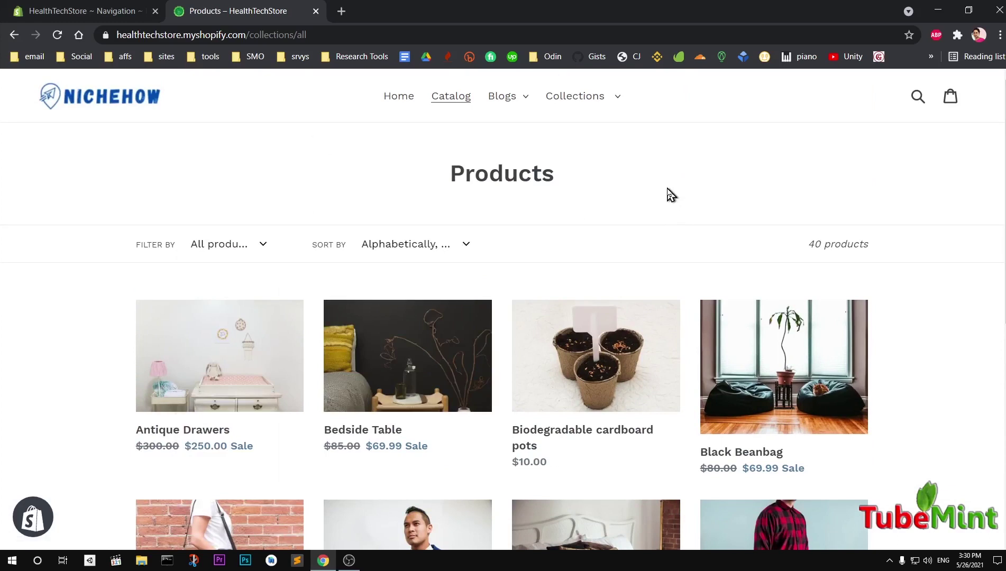
left_click(597, 104)
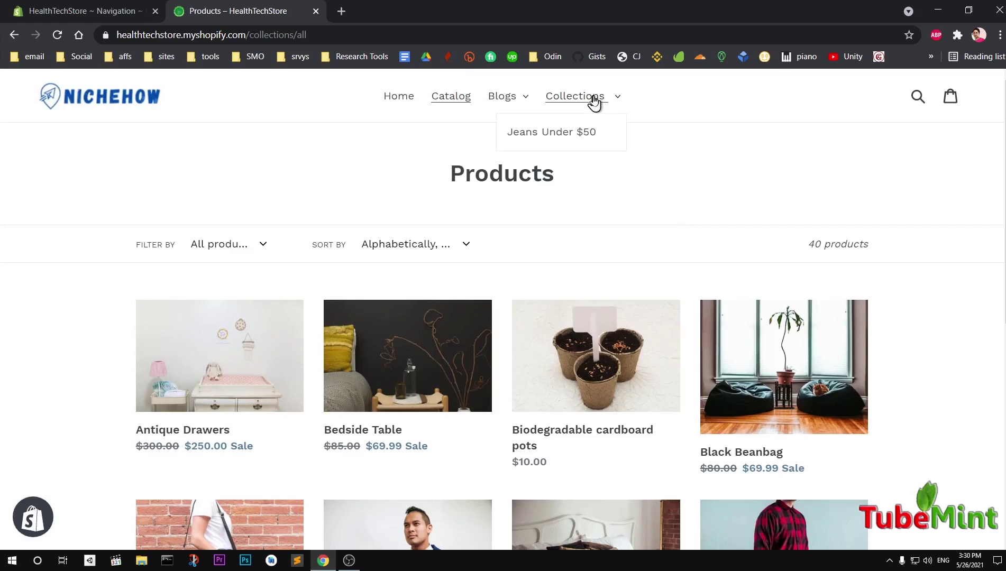